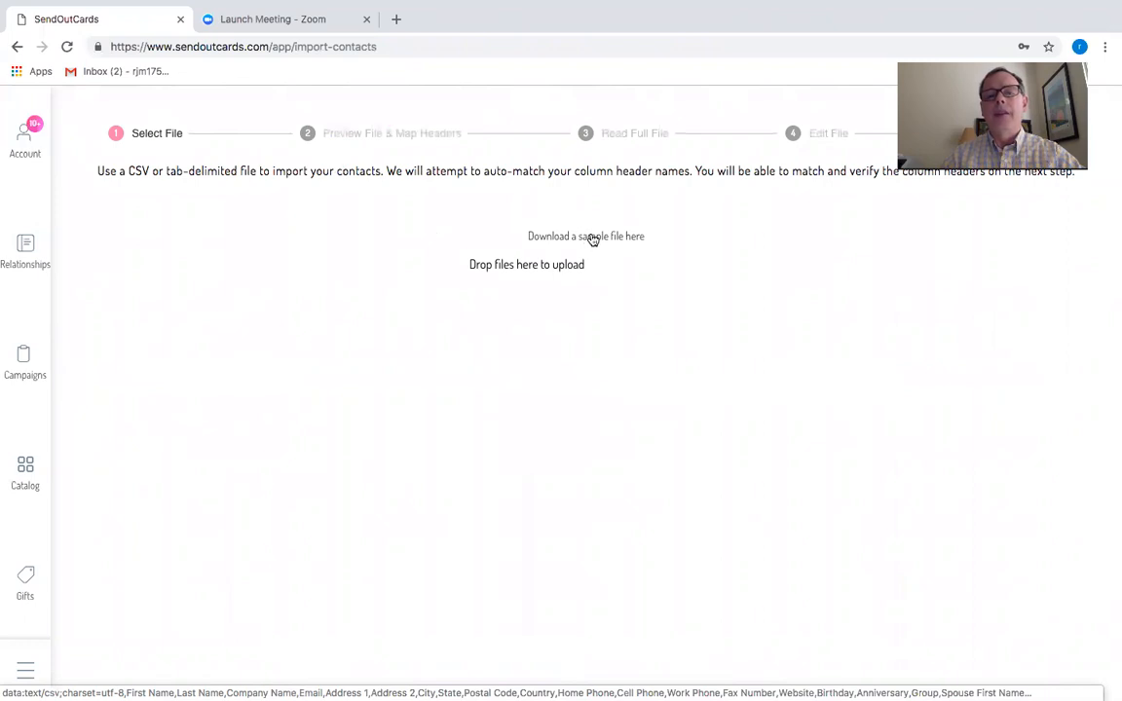
Download the sample contacts import file, open it in Excel and review its column headers through Address 2
left_click(593, 240)
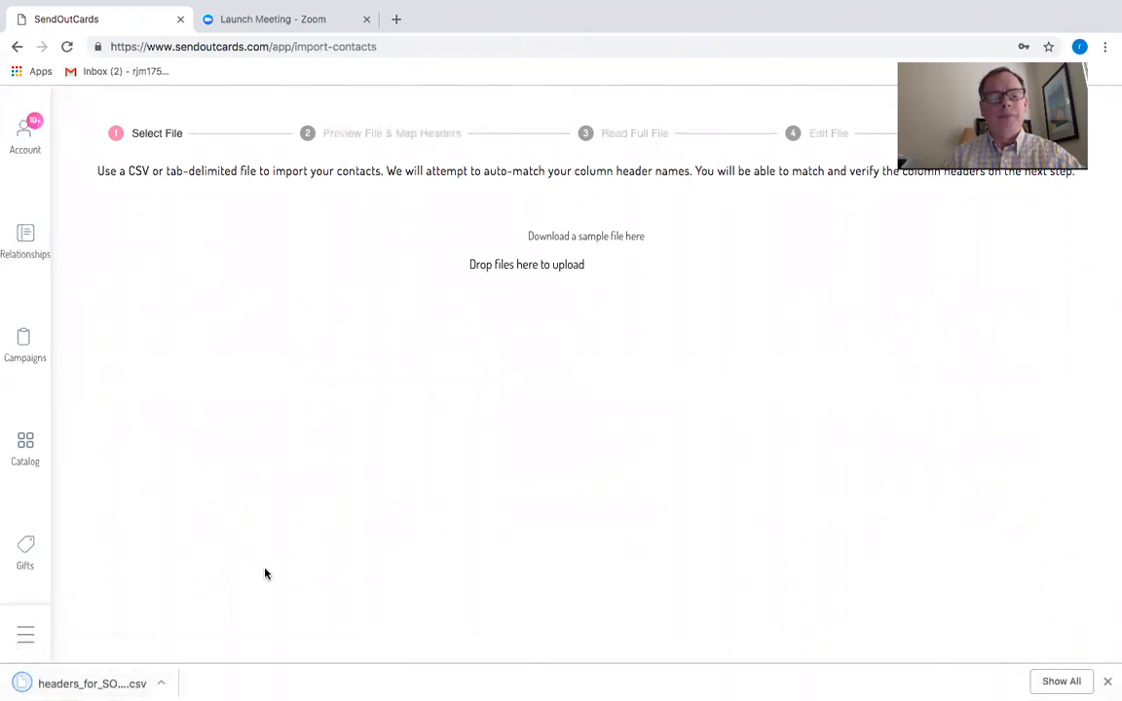
left_click(91, 684)
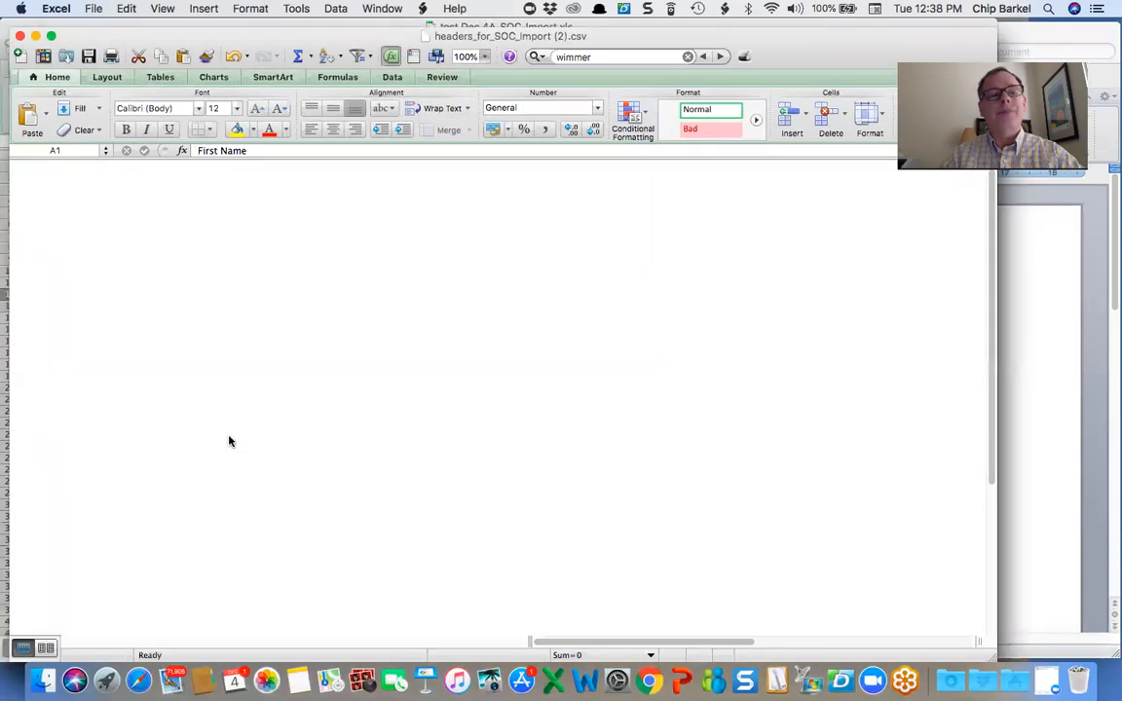
key("Right")
key("Right")
key("Right")
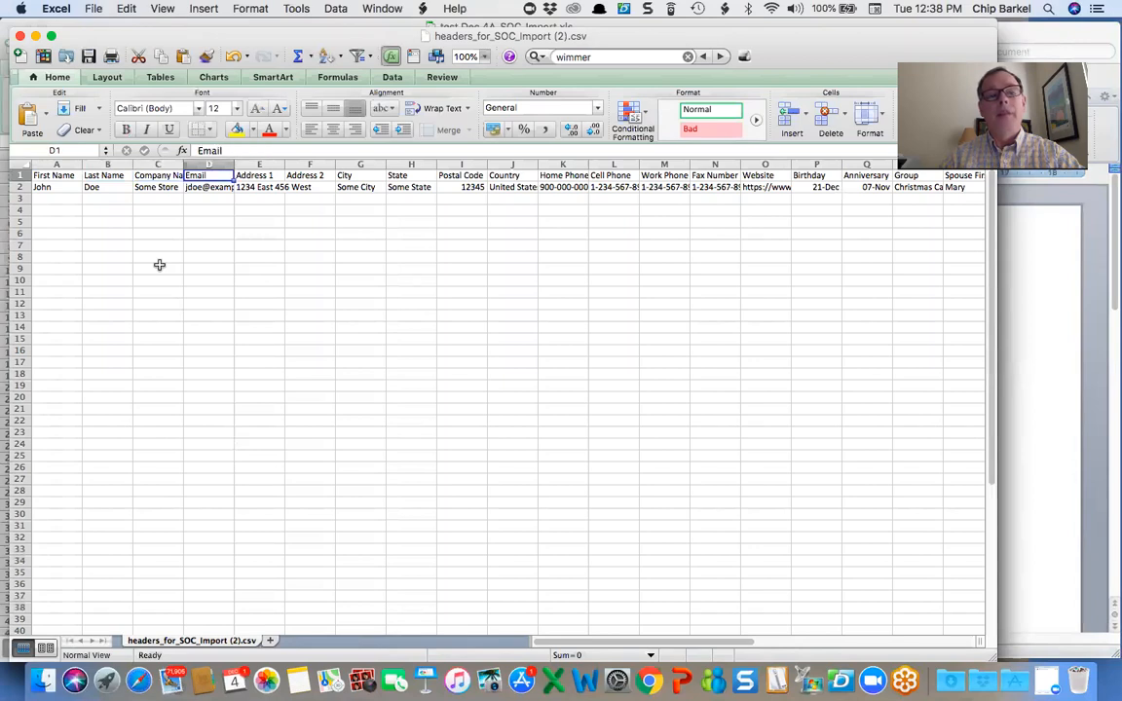
key("Right")
key("Right")
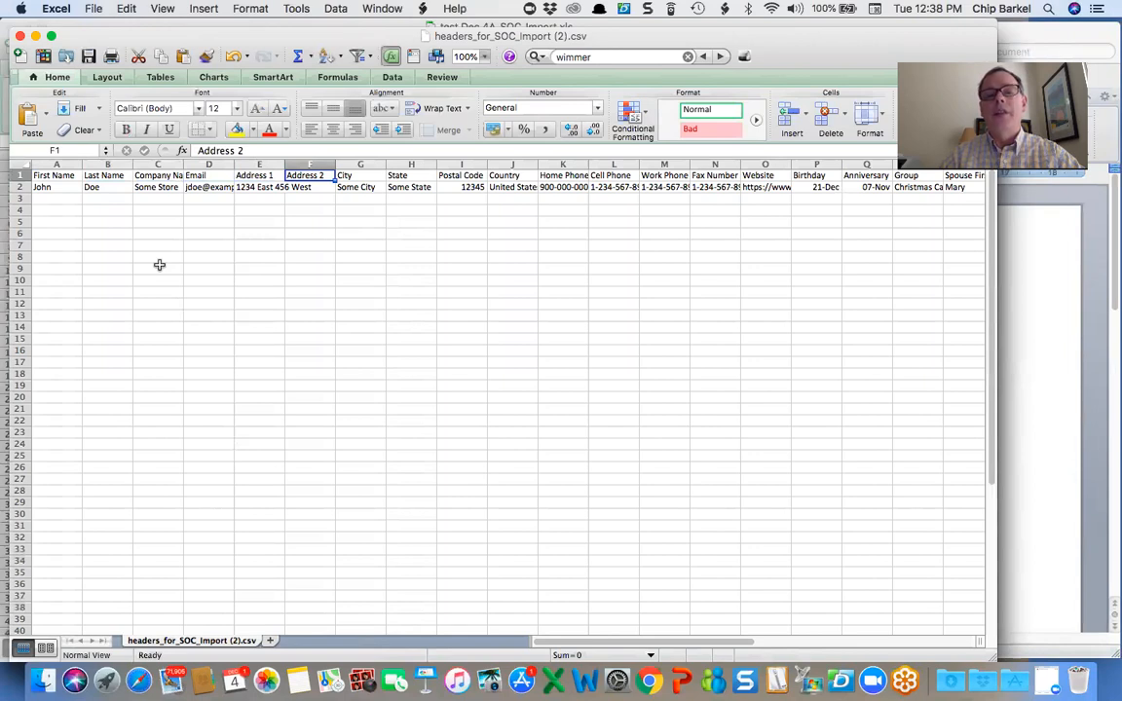
Check the full date format behind the sample contact's Birthday value
left_click(819, 188)
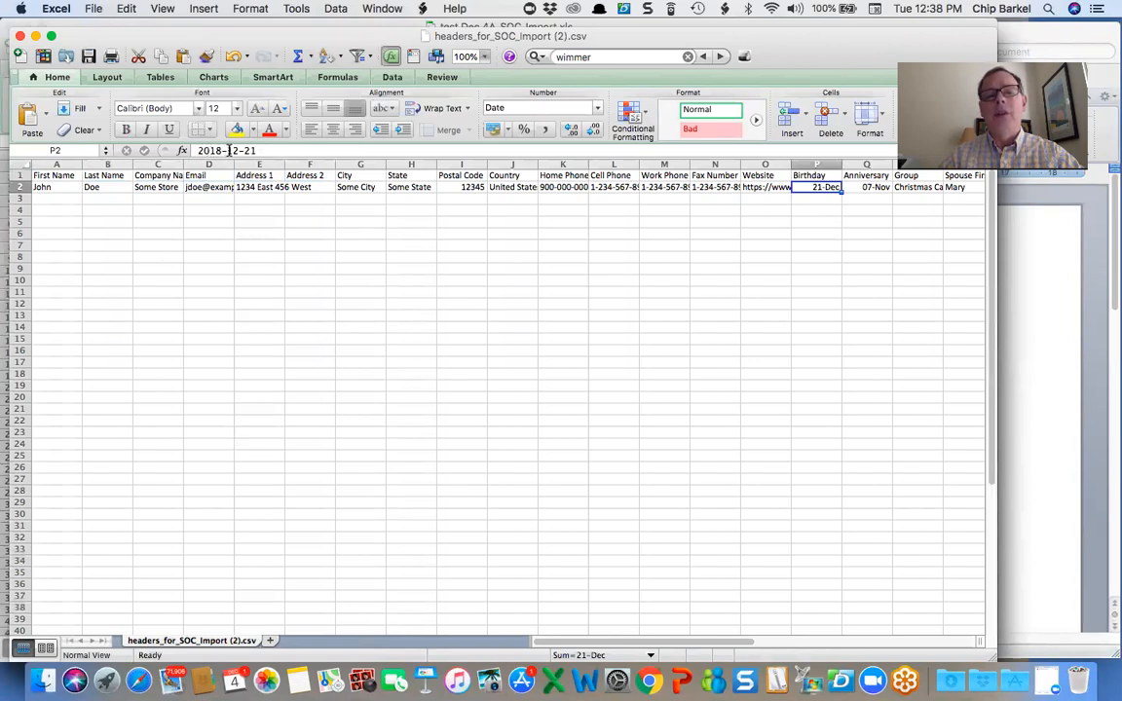
left_click(257, 151)
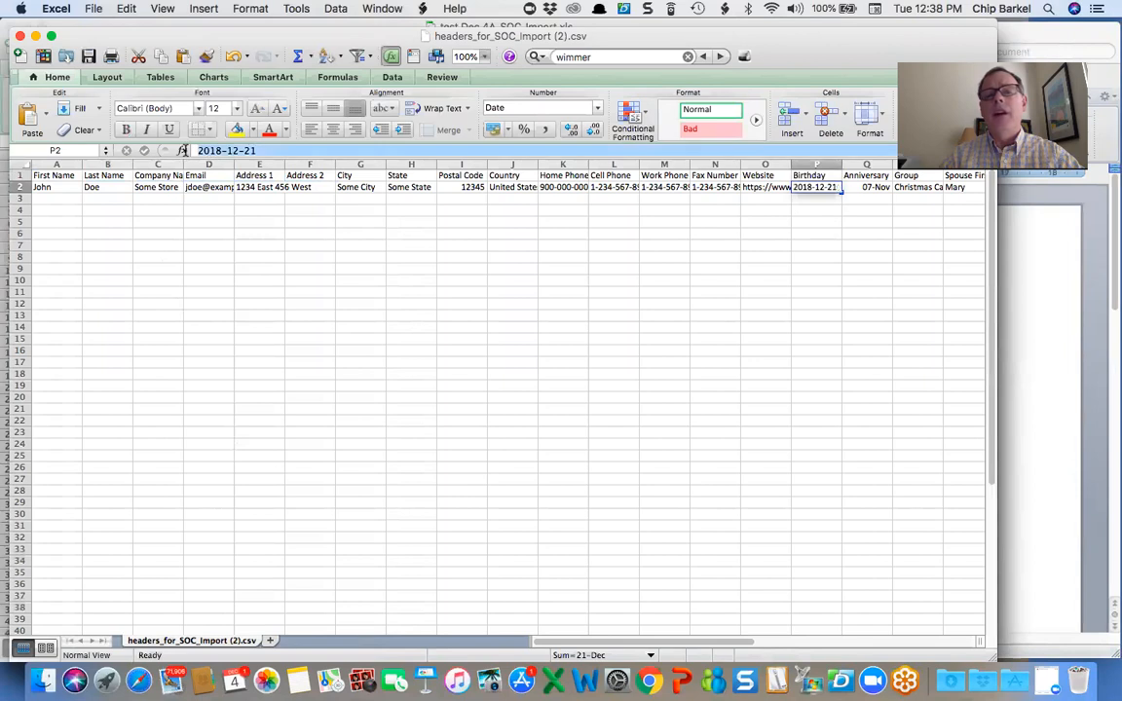
left_click(768, 305)
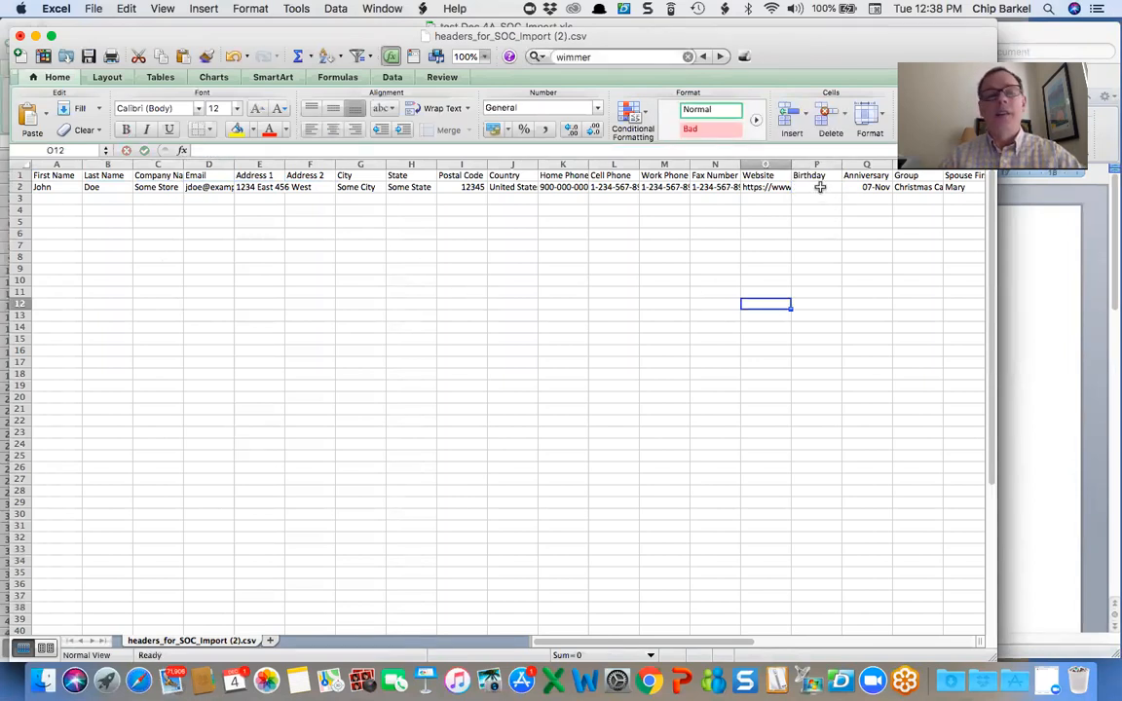
Close the sample headers file, saving it and accepting the file format warning
left_click(20, 36)
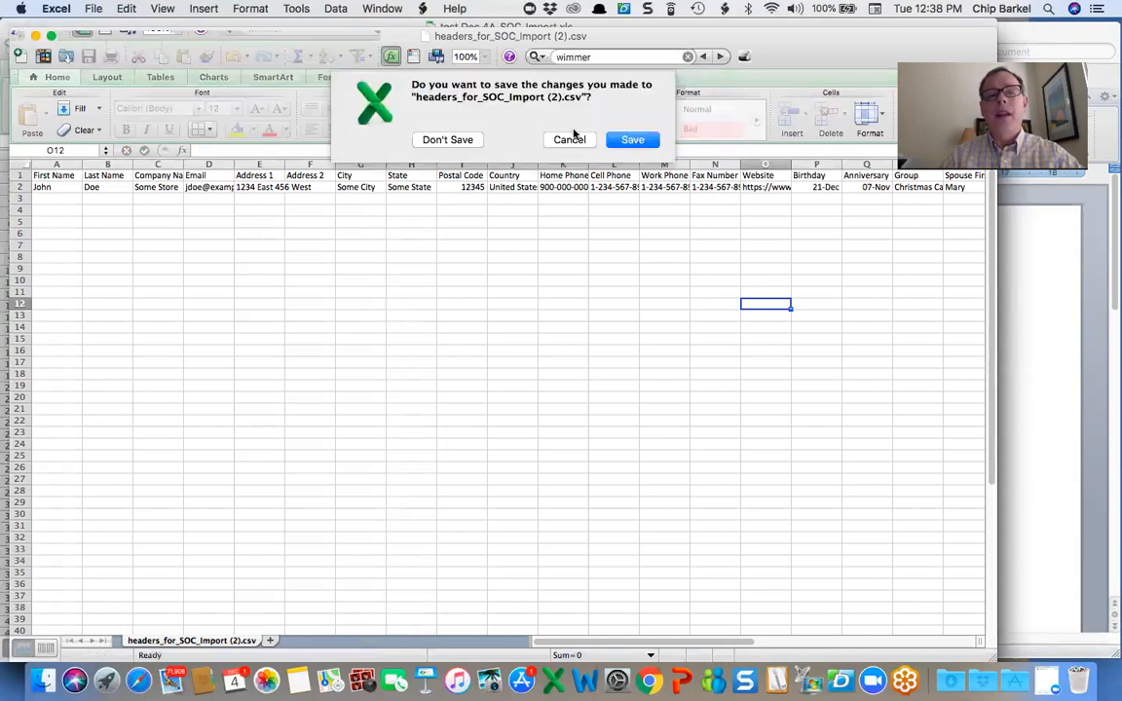
left_click(612, 143)
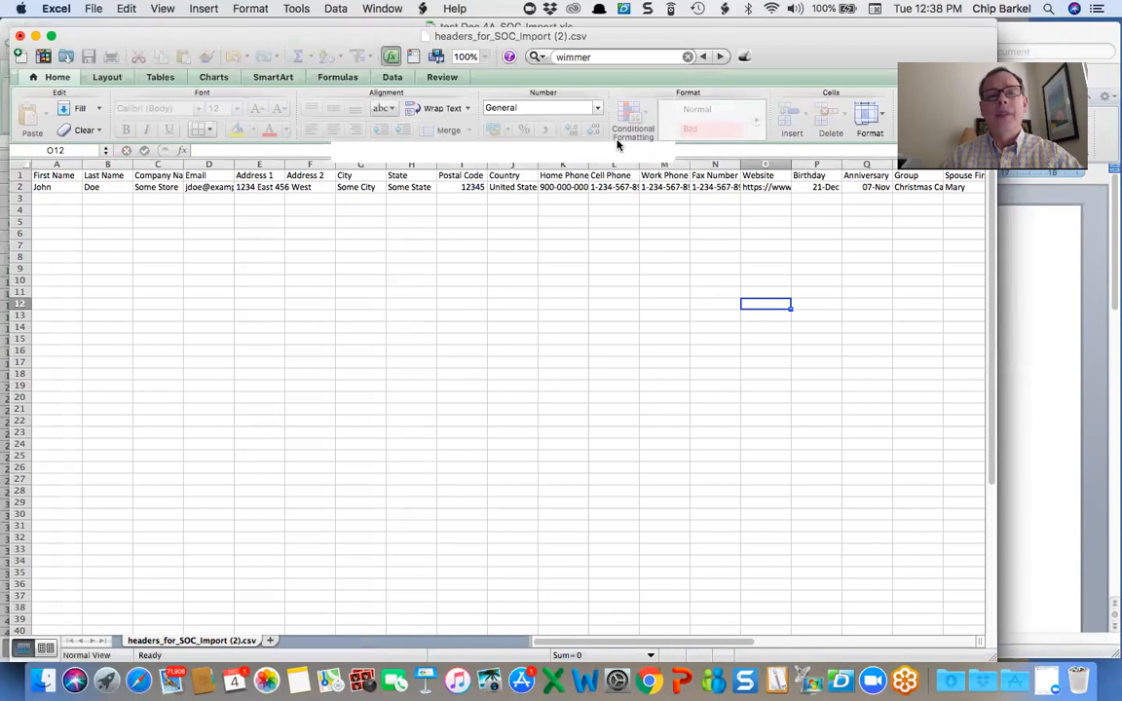
left_click(687, 395)
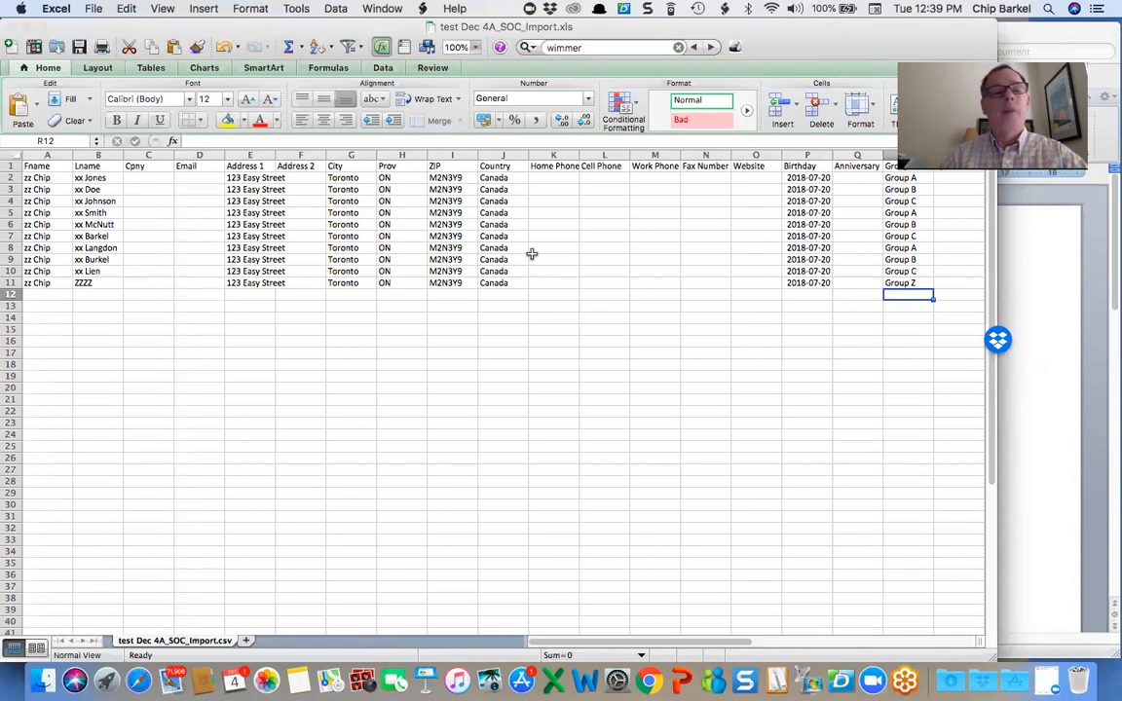
Save the contact list as test Dec 4A_SOC_Import in Comma Separated Values (.csv) format in the SOC folder, replacing the existing file
left_click_drag(12, 165, 6, 282)
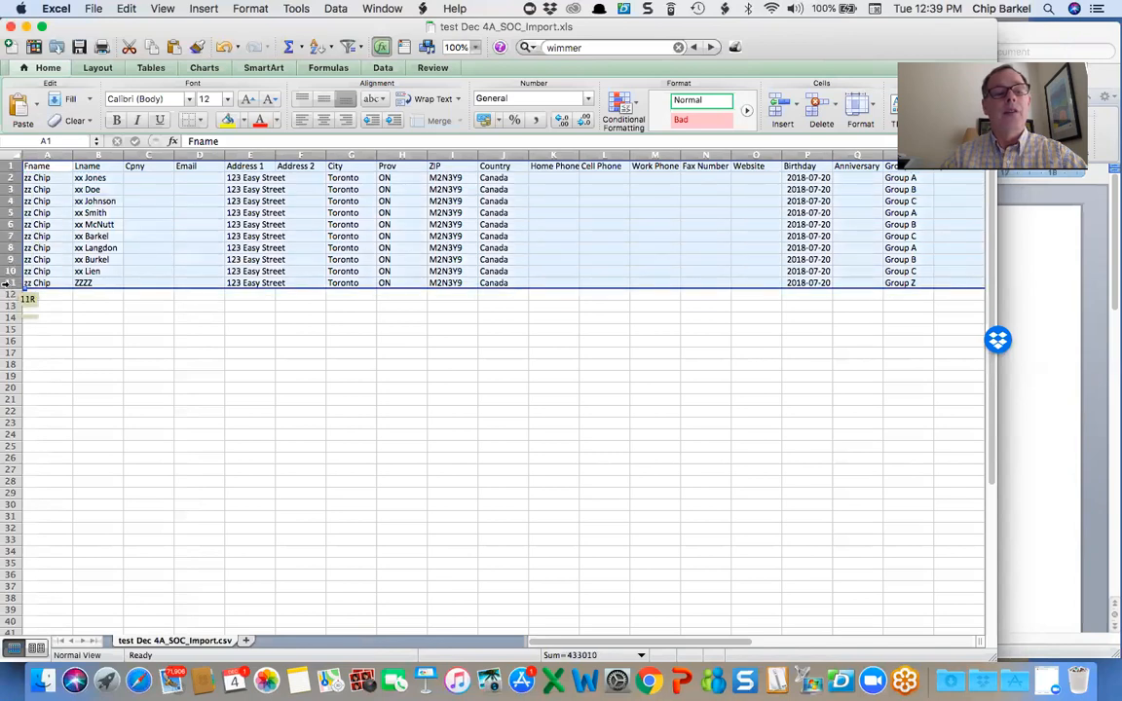
left_click(80, 48)
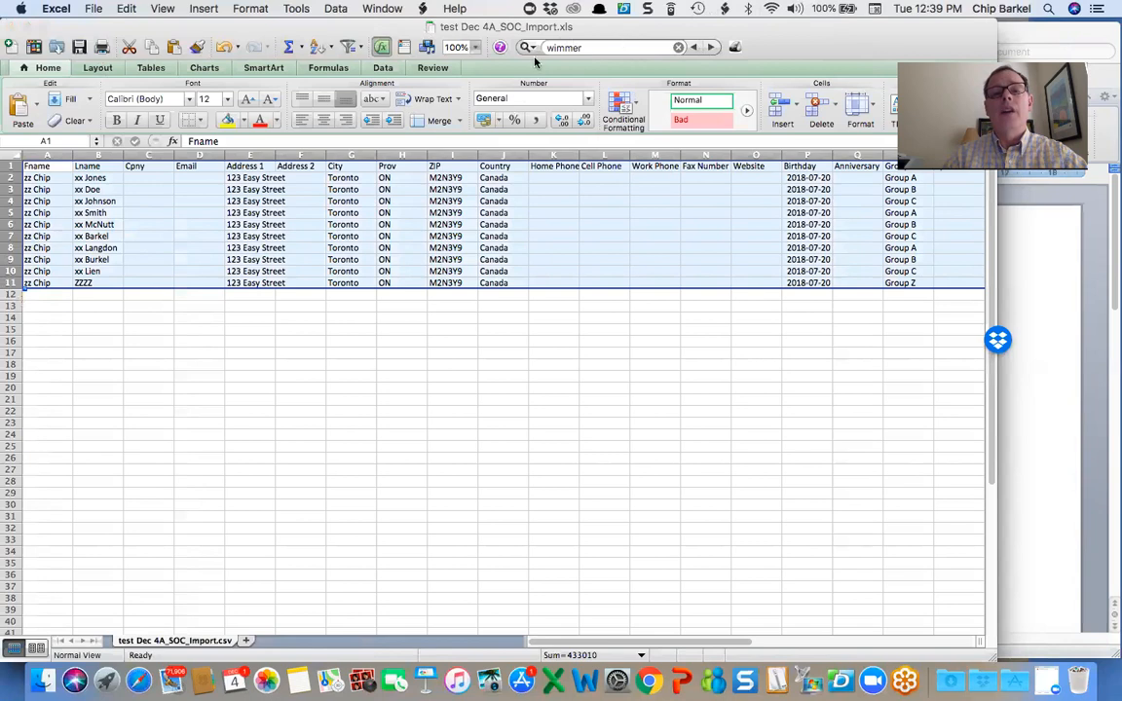
left_click(94, 9)
left_click(131, 139)
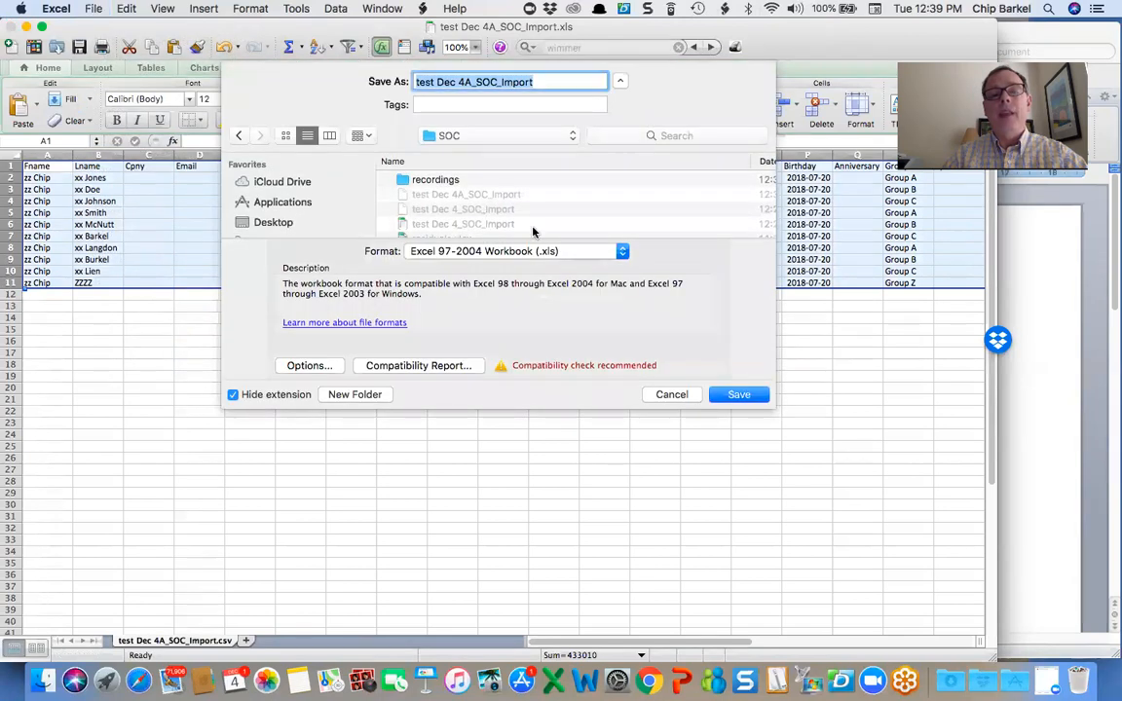
left_click(546, 253)
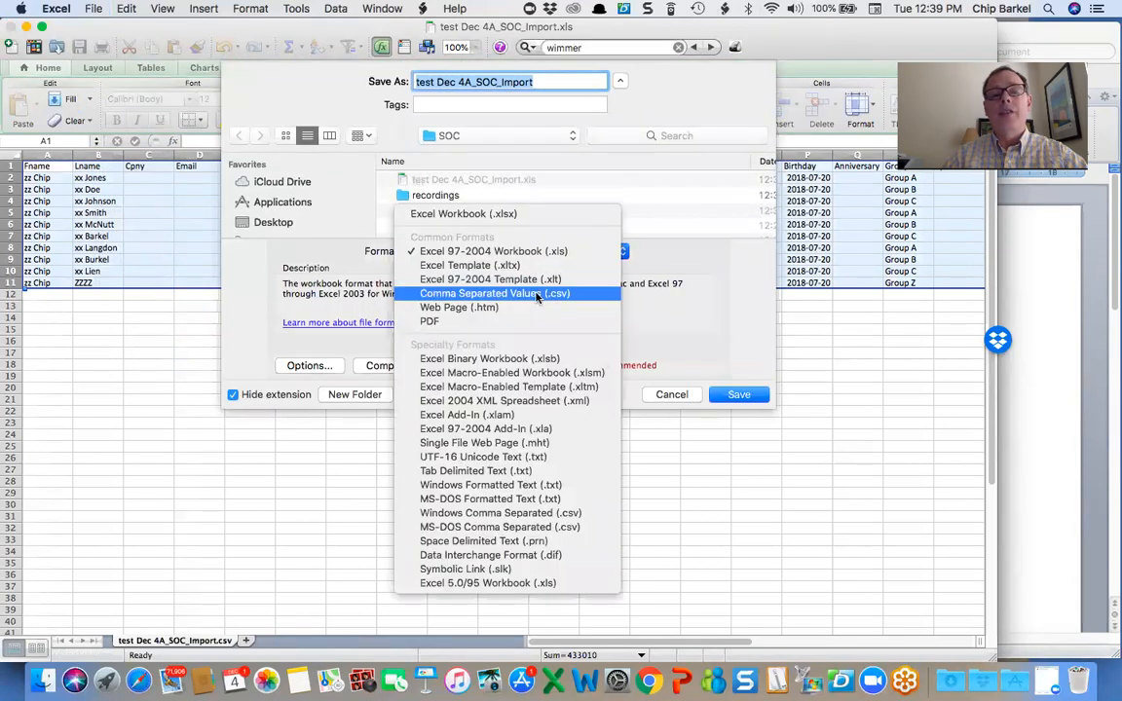
left_click(537, 294)
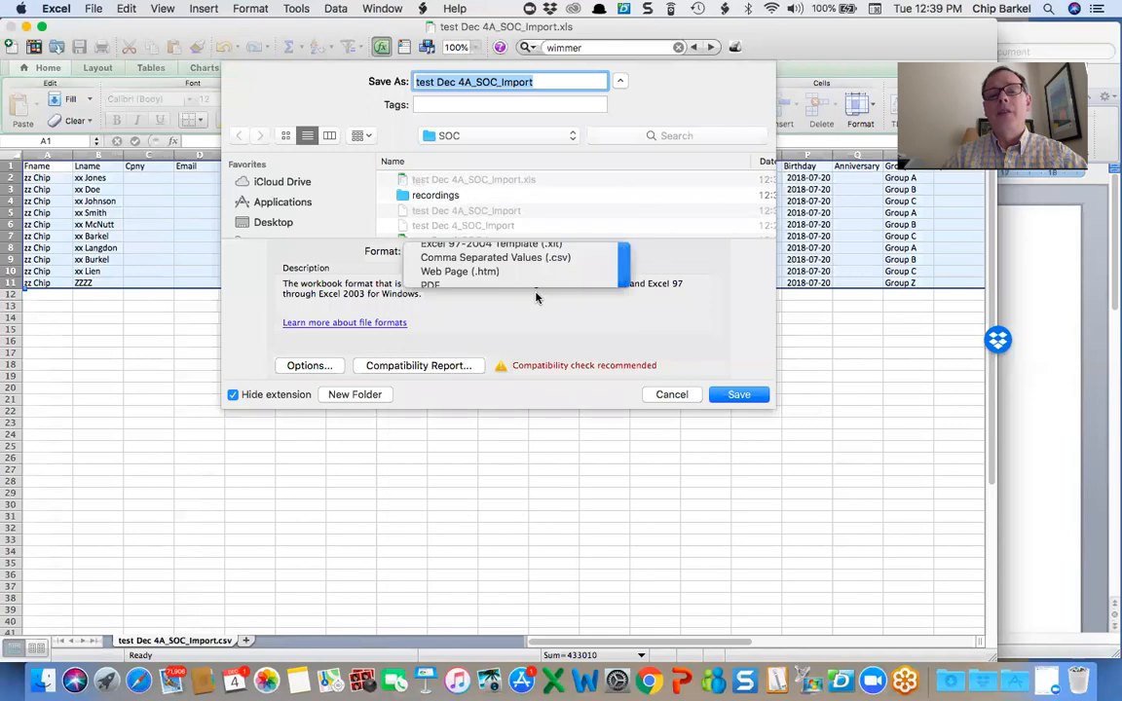
left_click(741, 394)
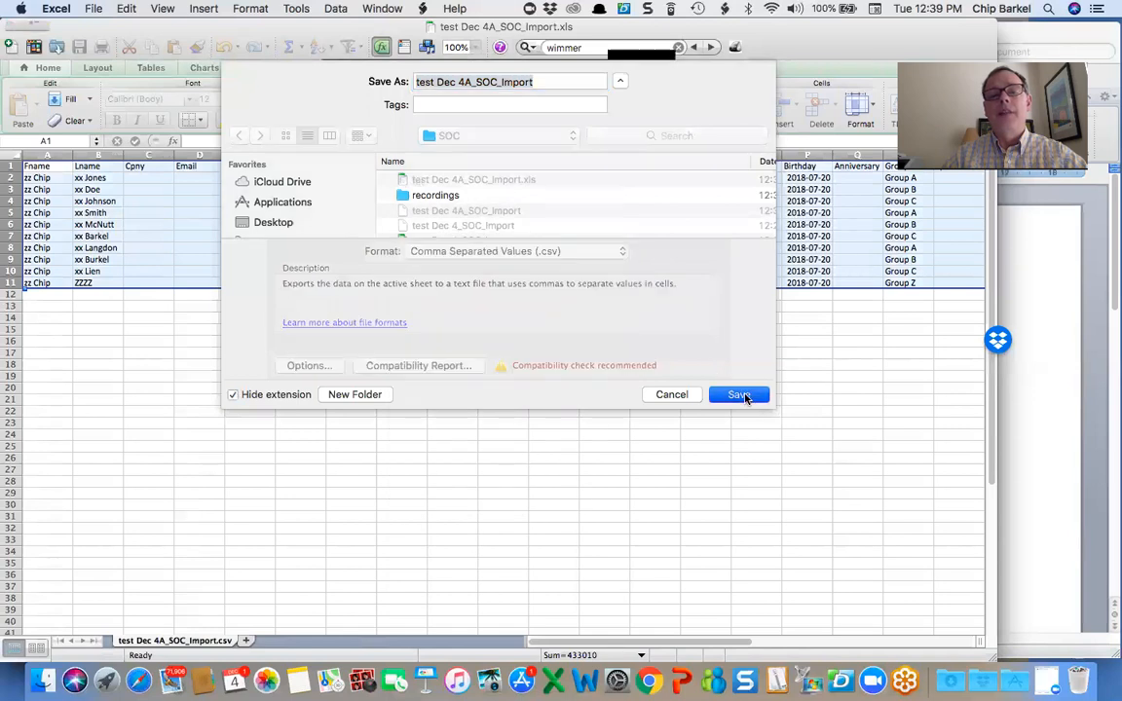
left_click(631, 154)
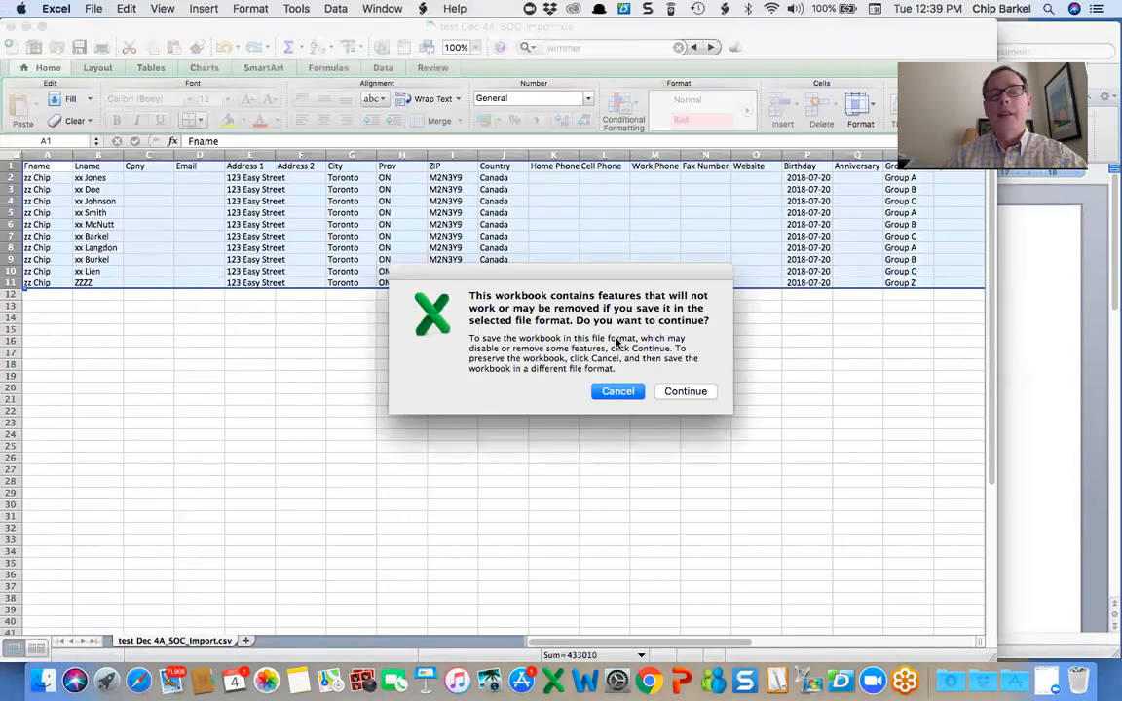
left_click_drag(684, 391, 592, 311)
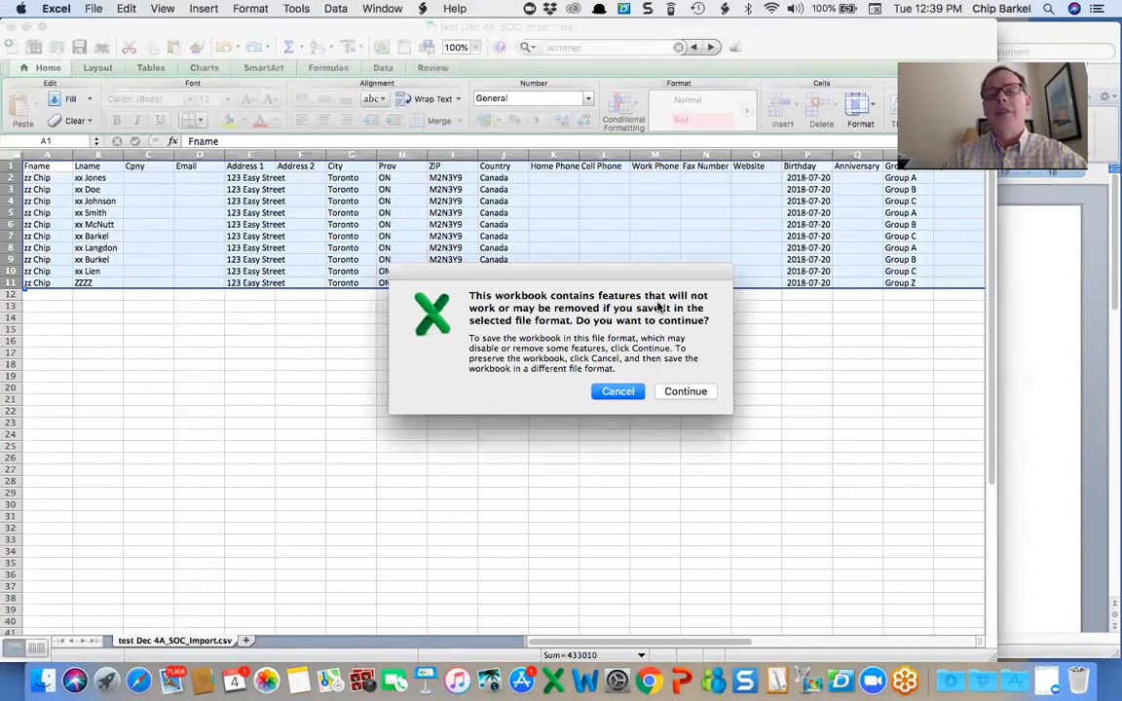
left_click(683, 394)
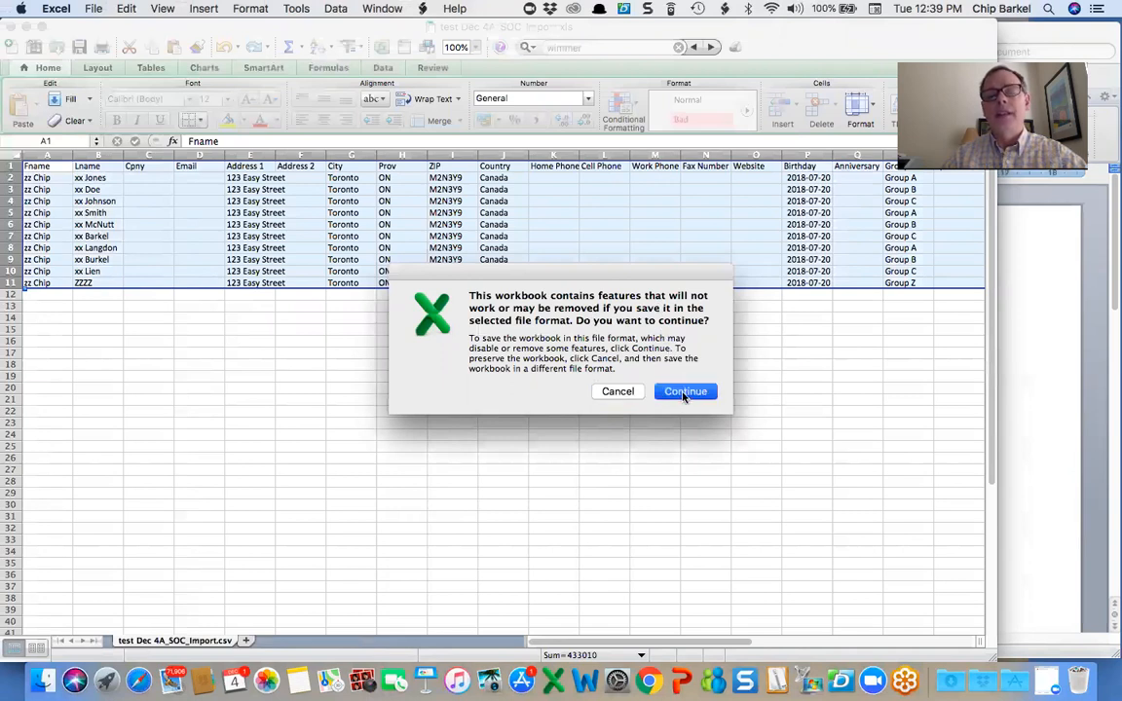
Switch to the SendOutCards import page in Chrome and upload the test Dec 4A_SOC_Import CSV, searching file names for "Dec 4"
key("super+Tab")
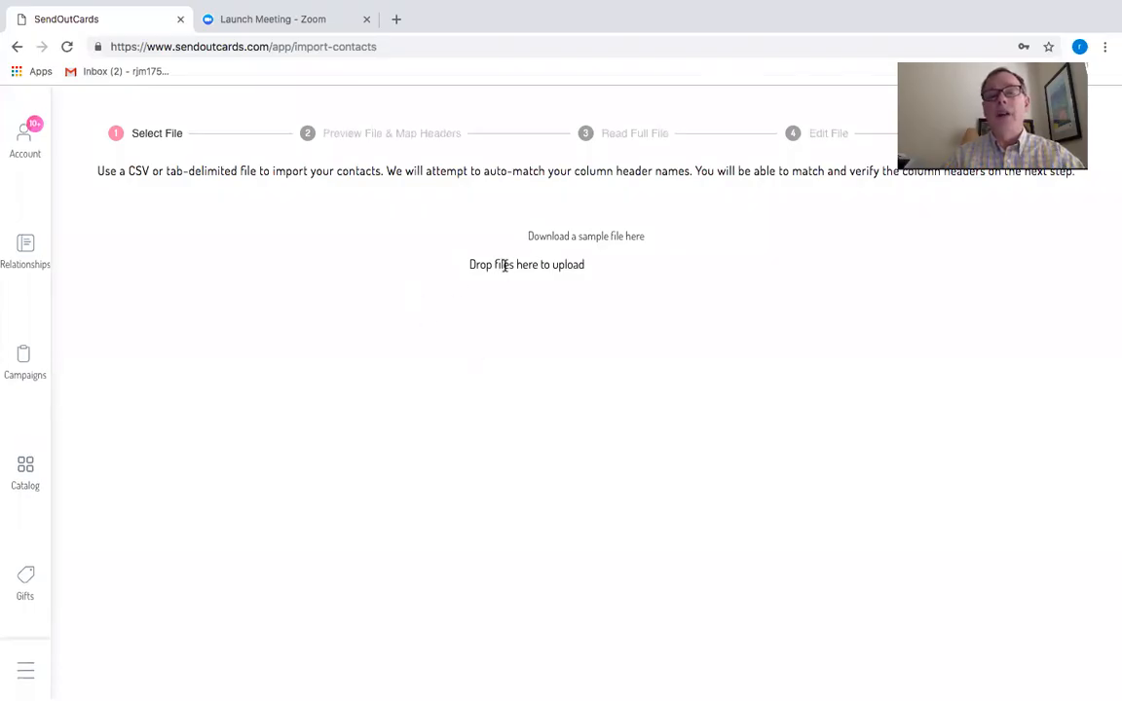
left_click(504, 266)
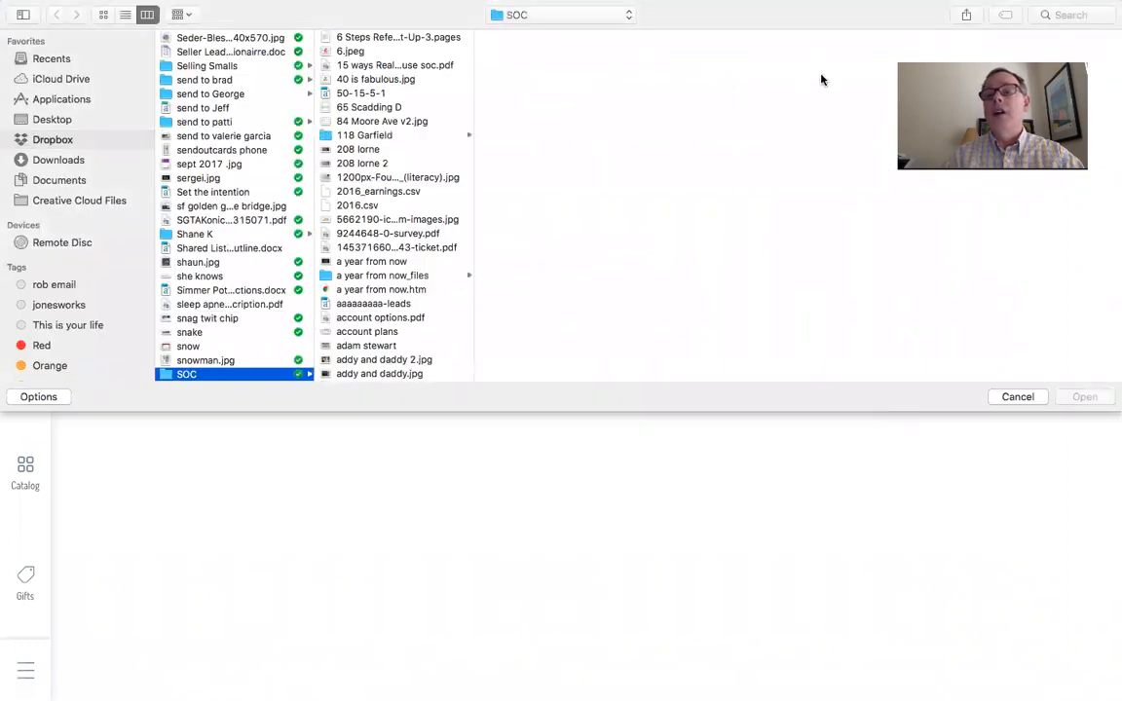
left_click(1071, 15)
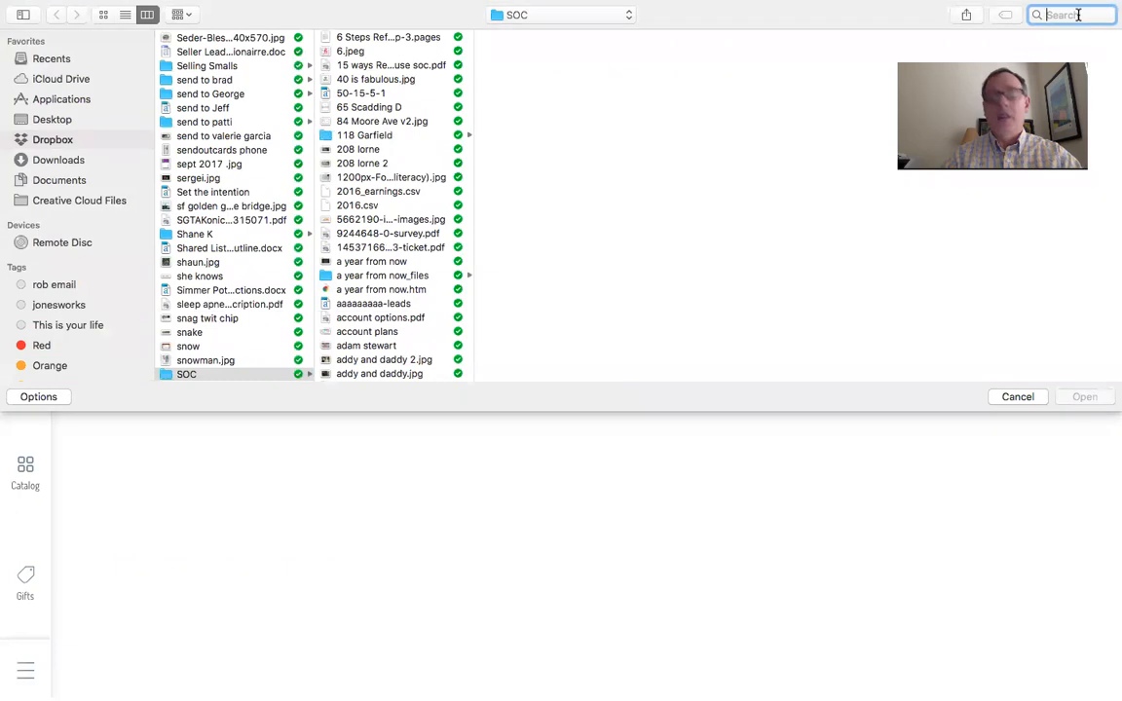
type("Dec 4")
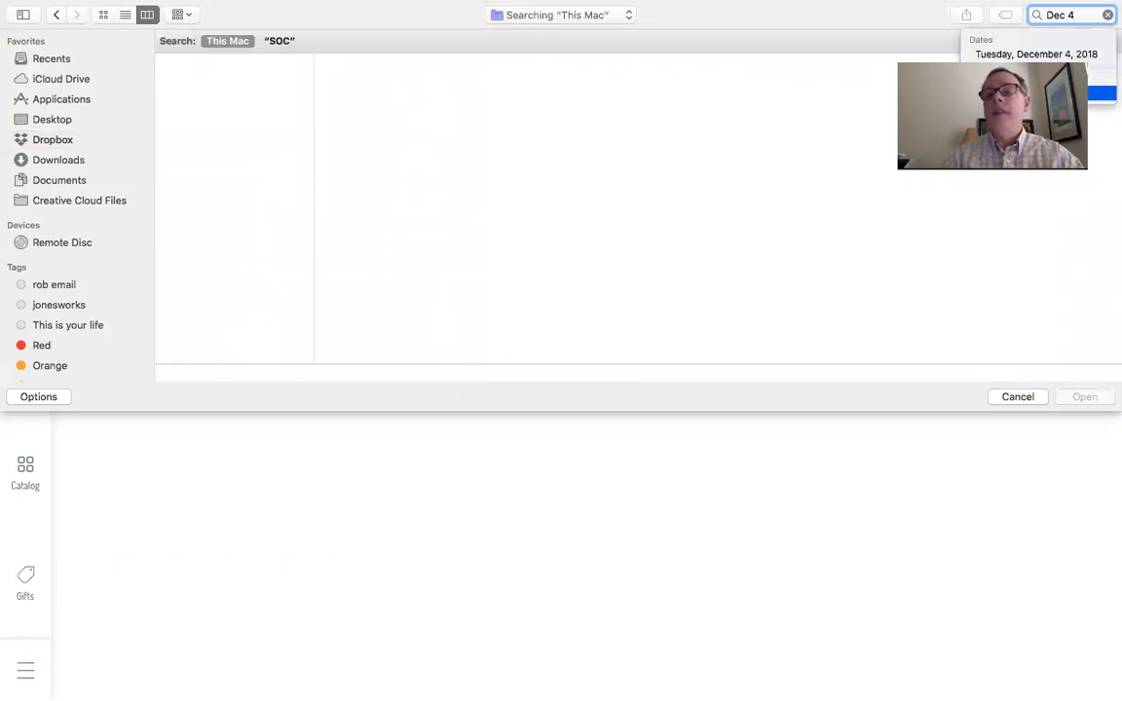
left_click(1034, 94)
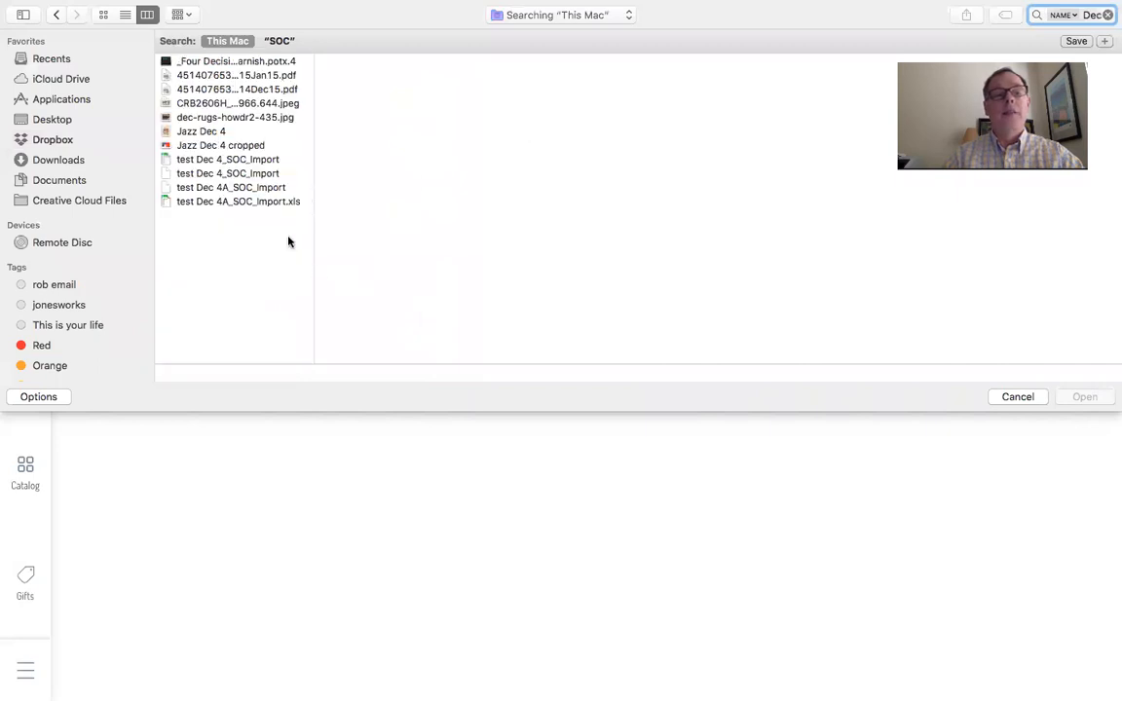
left_click(240, 189)
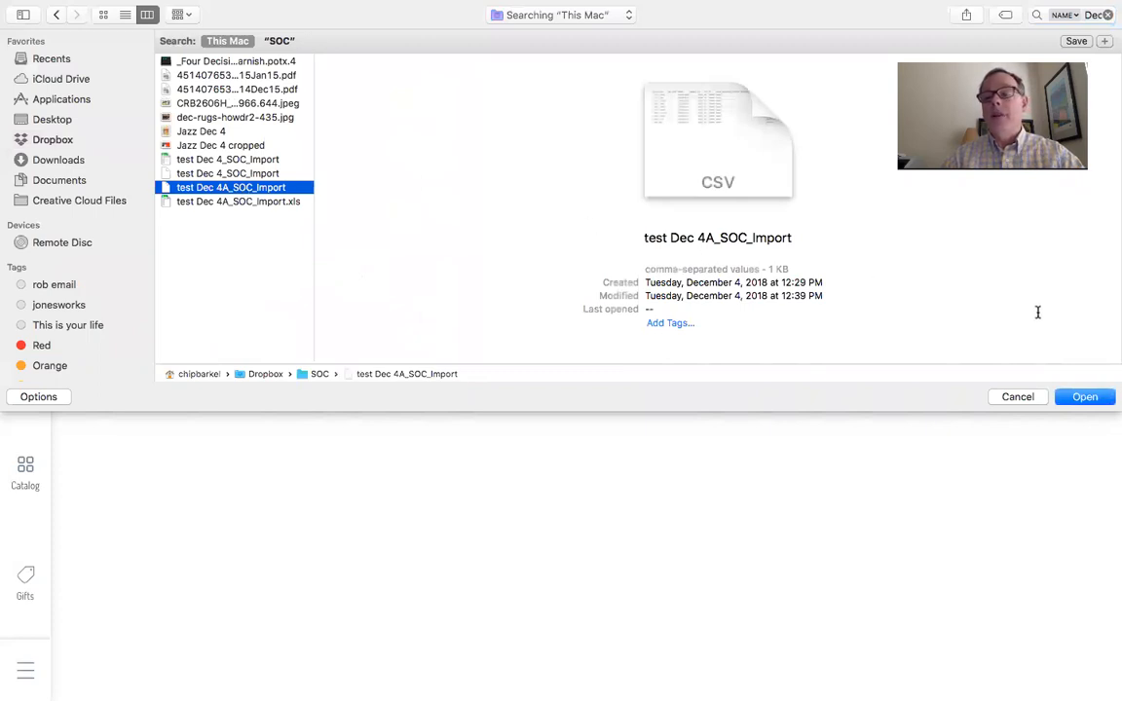
left_click(1082, 397)
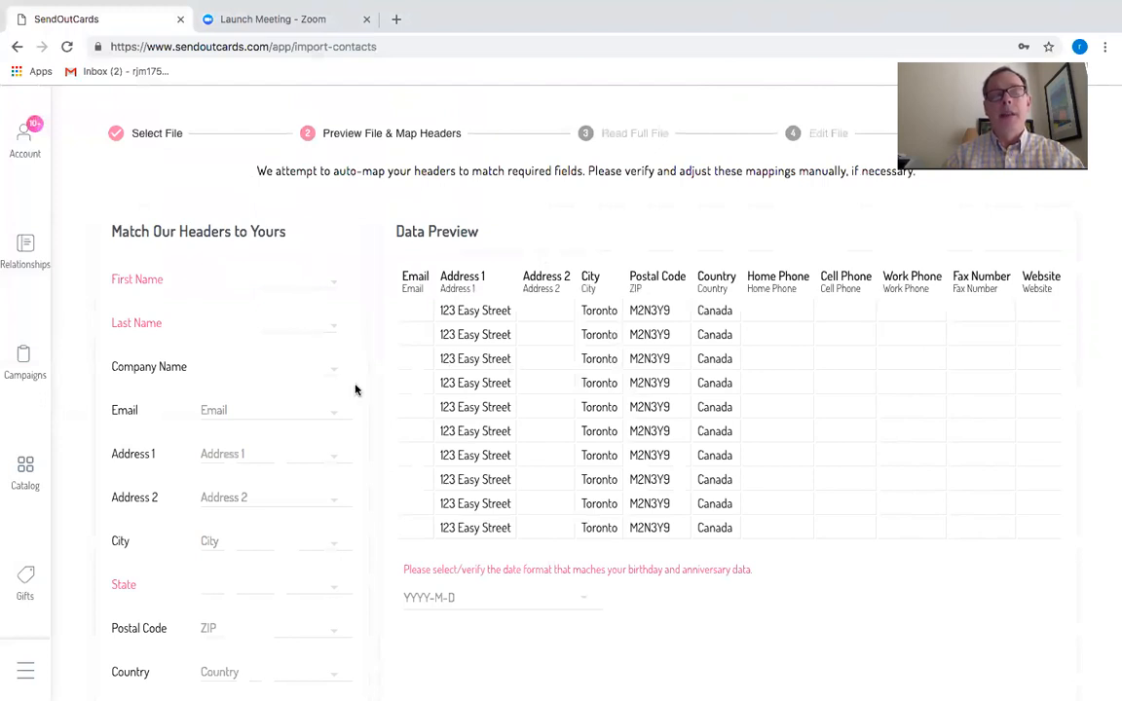
Map the First Name header to Fname, Last Name to Lname and Company Name to Cpny
left_click(338, 289)
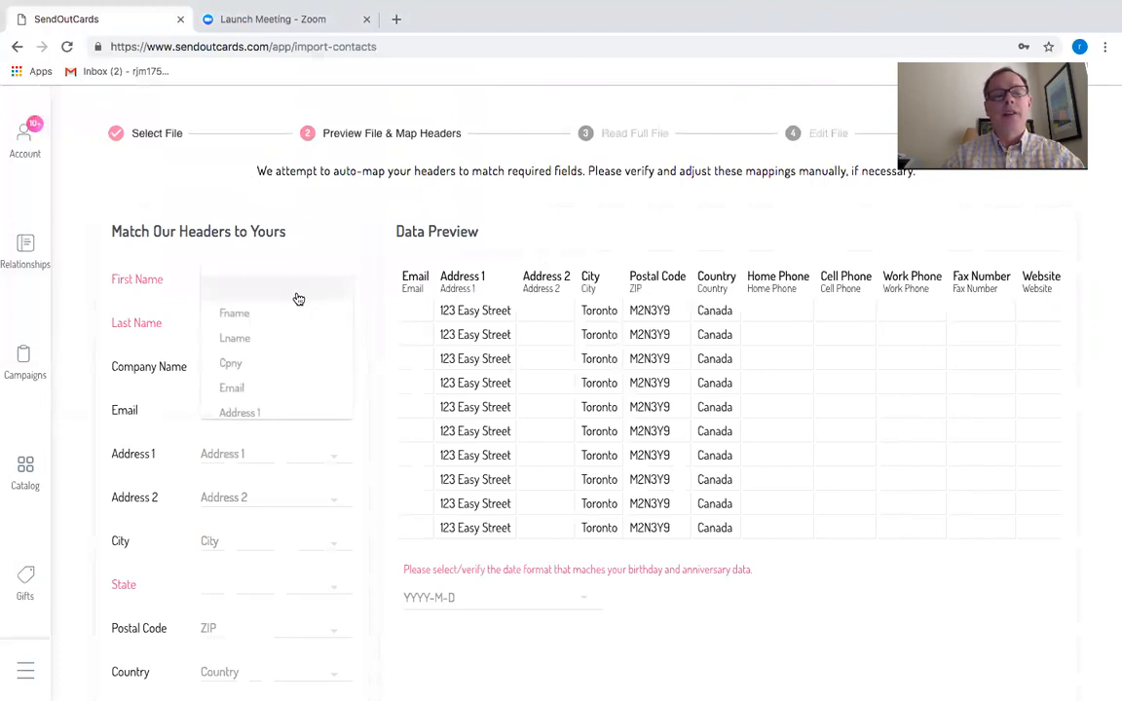
left_click(251, 316)
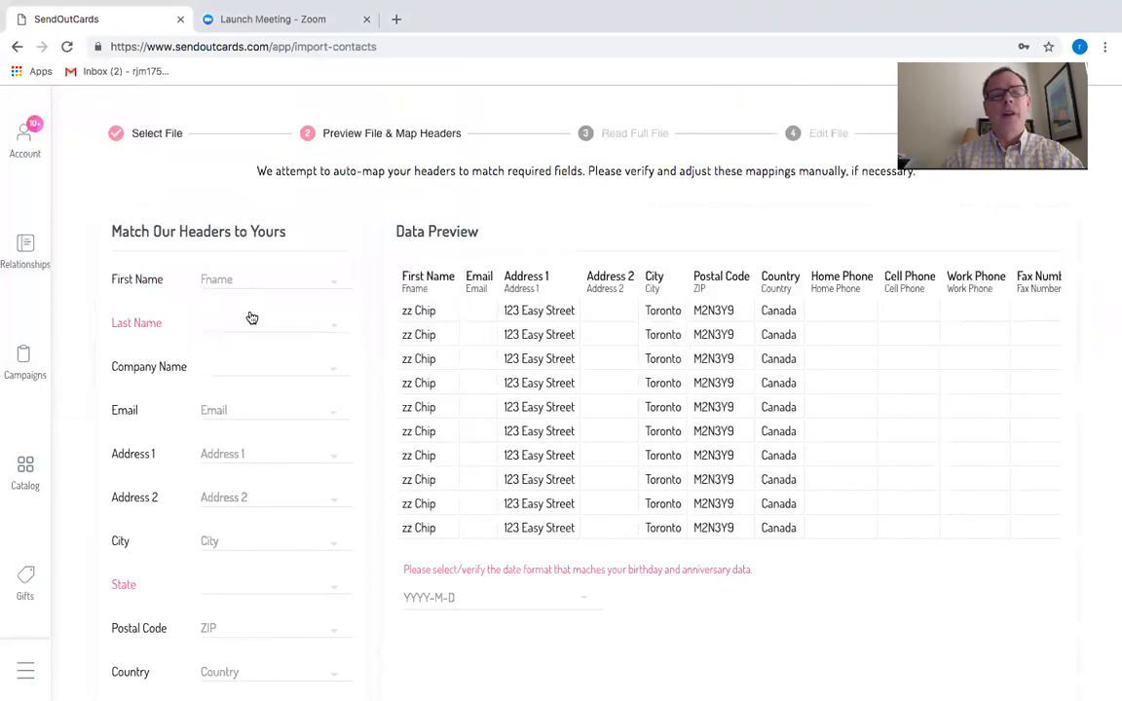
left_click(332, 325)
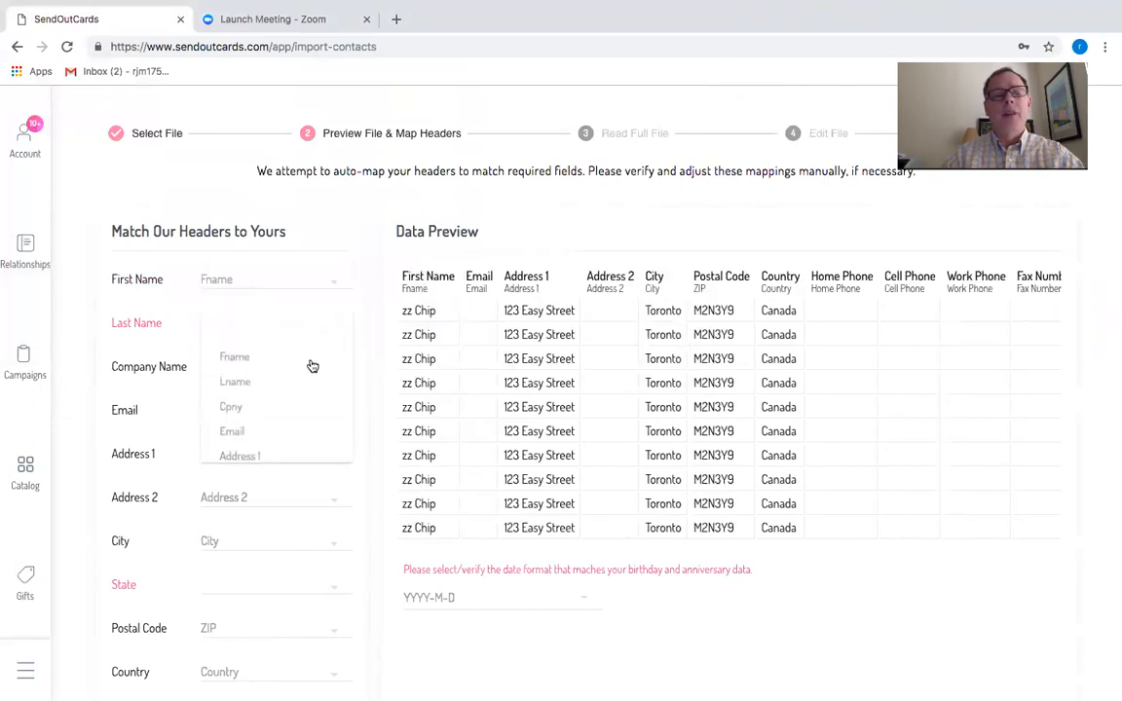
left_click(307, 384)
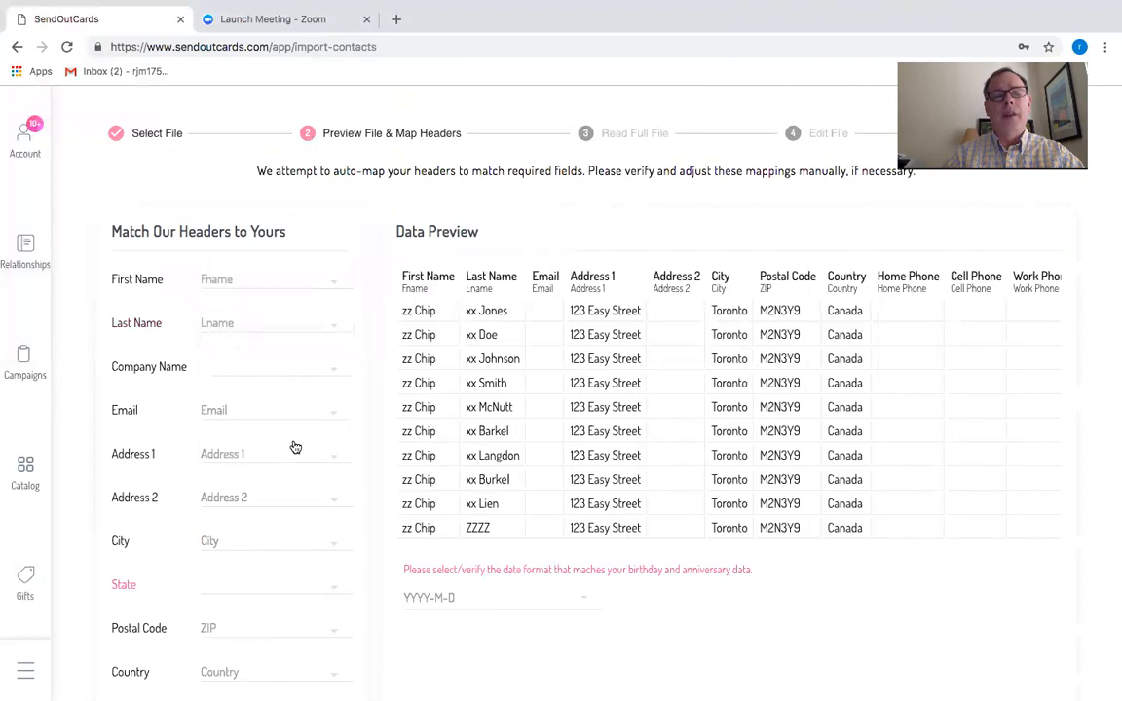
scroll(293, 446, "down", 1)
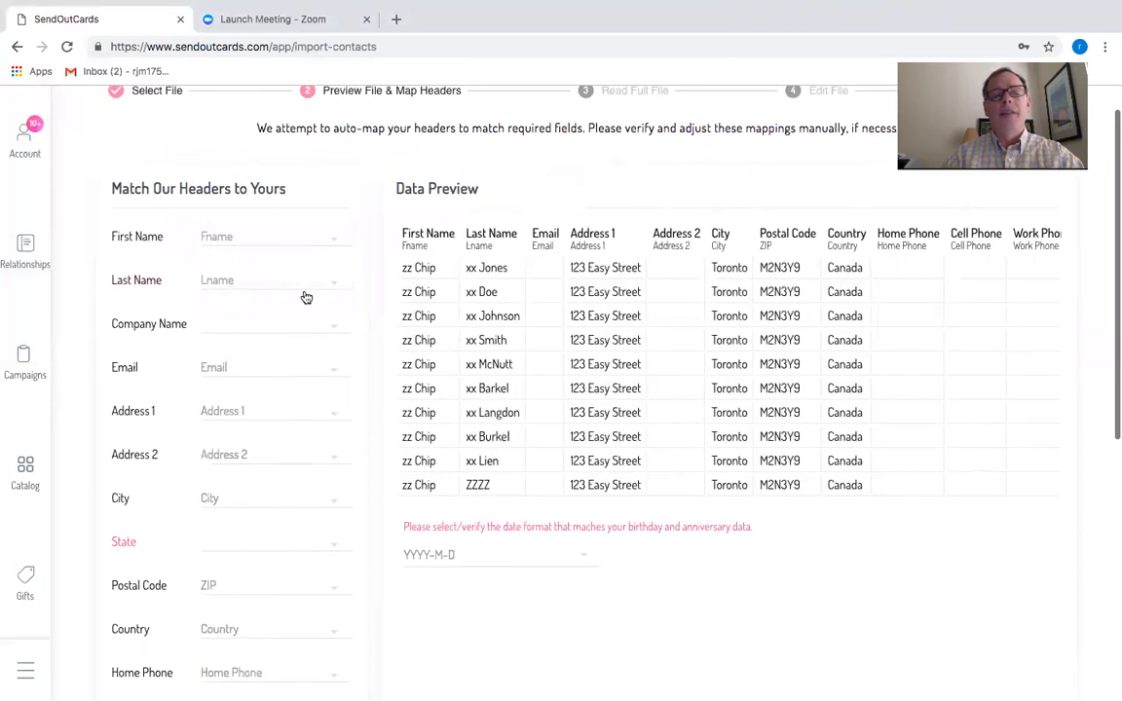
left_click(339, 334)
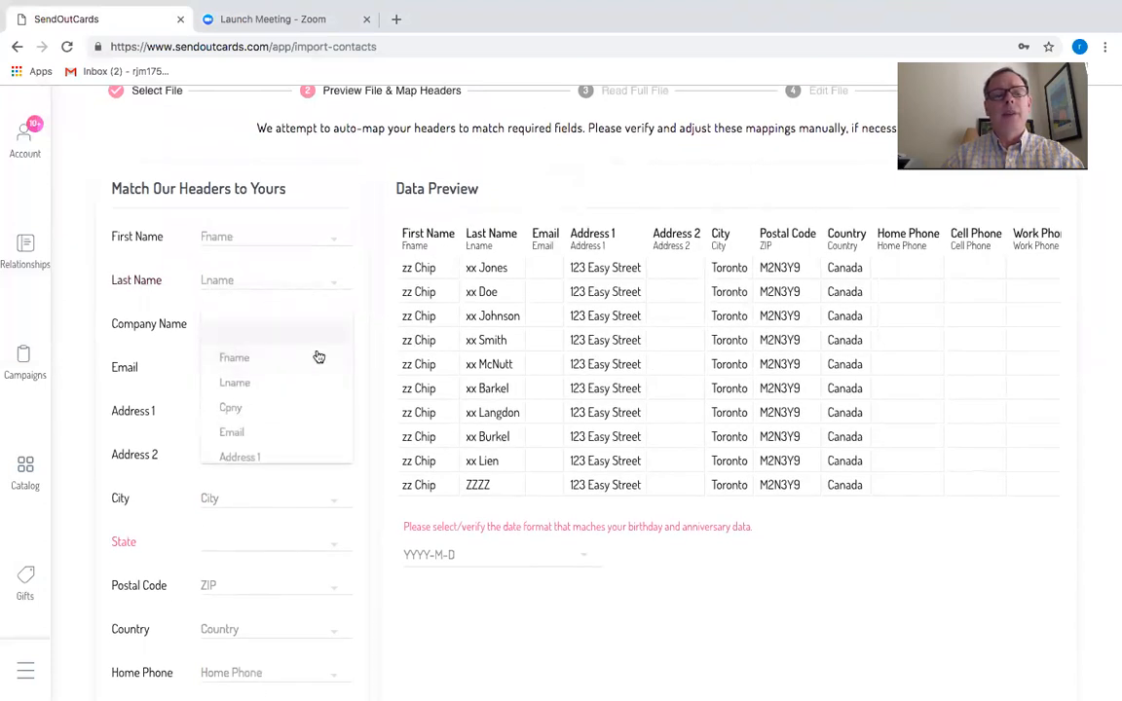
left_click(279, 413)
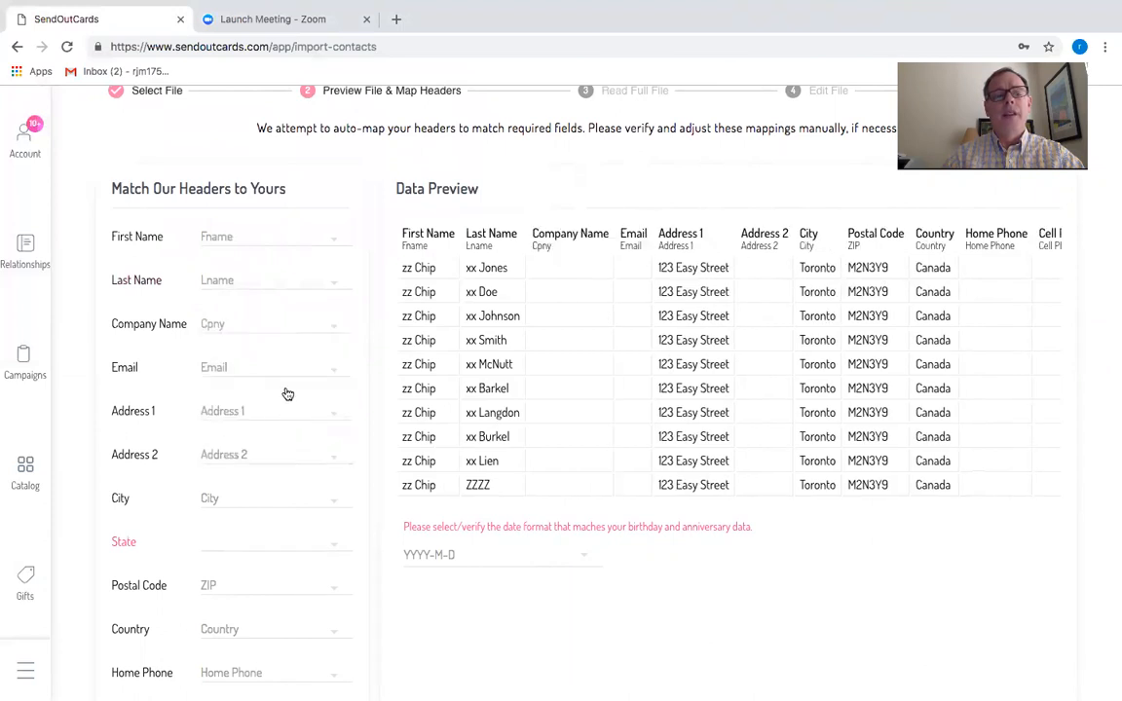
Map the State header to Prov
scroll(282, 456, "down", 2)
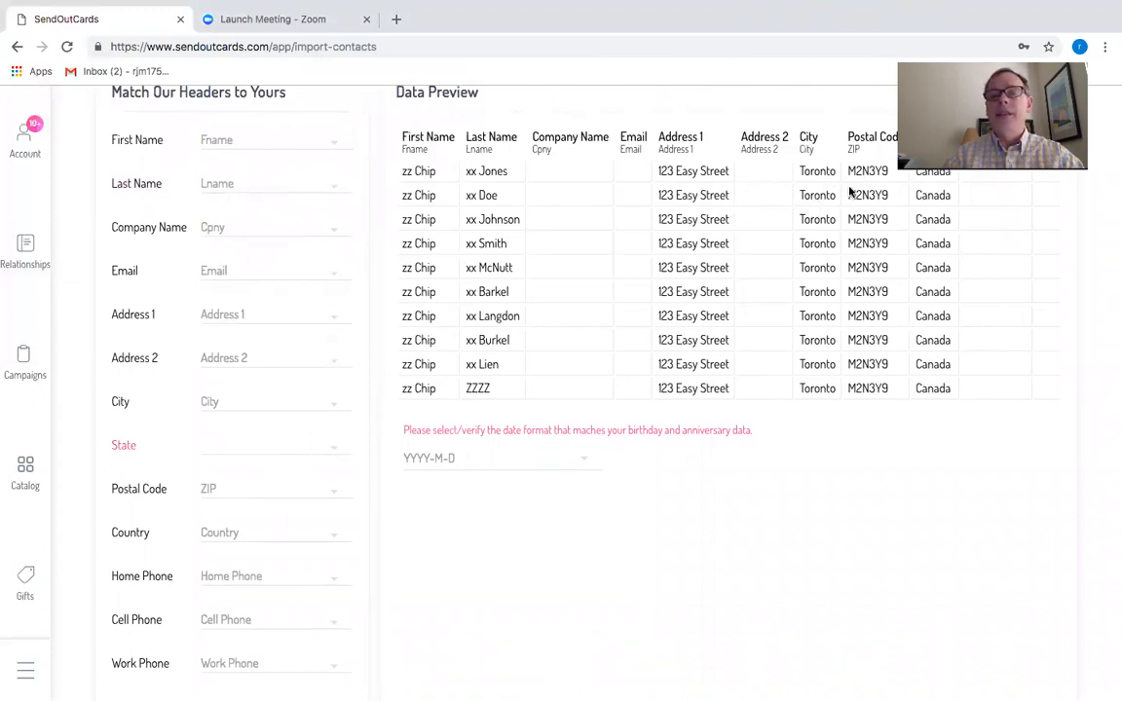
left_click(334, 454)
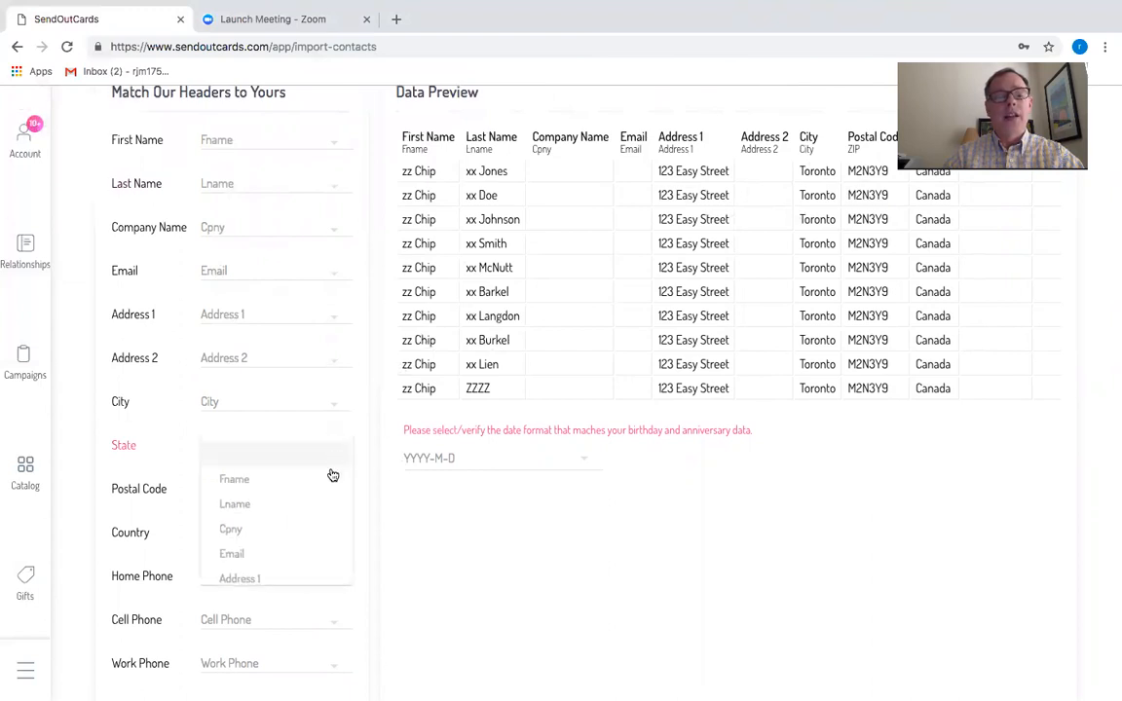
left_click(298, 551)
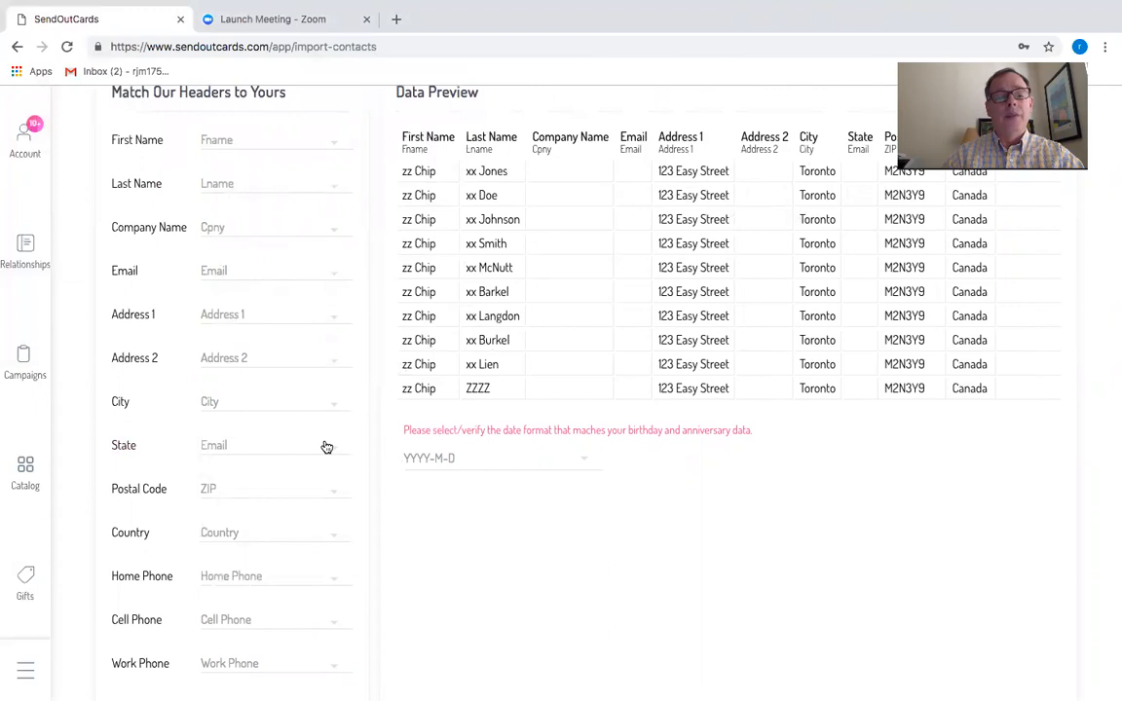
left_click(333, 451)
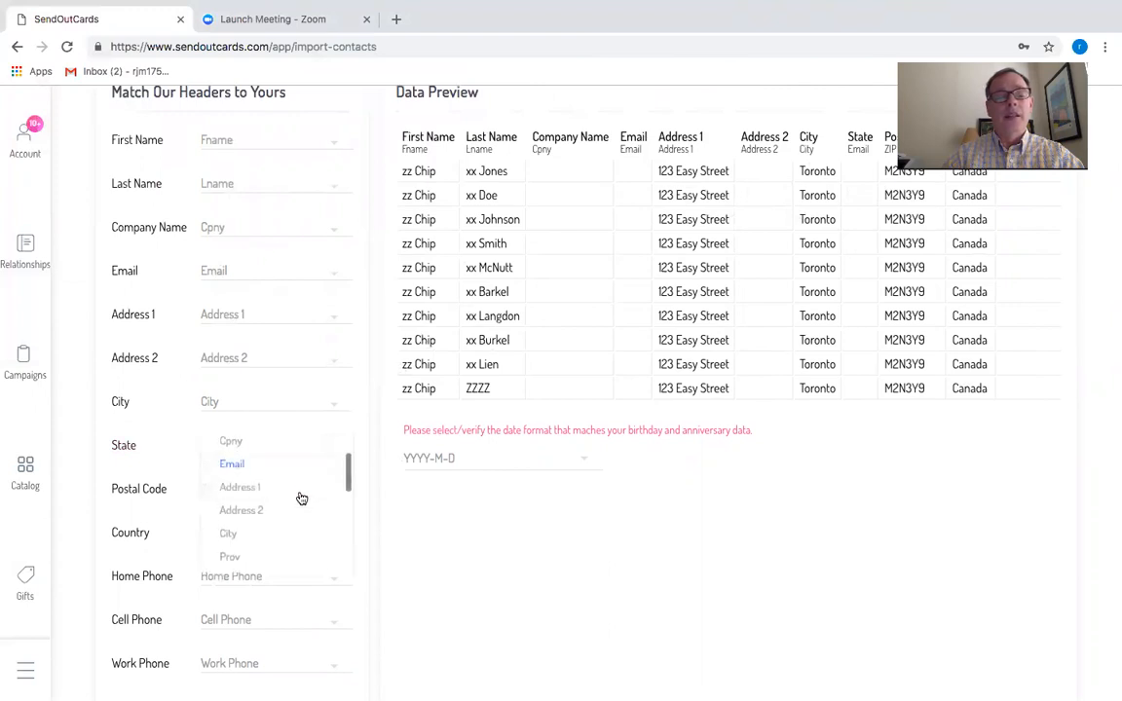
scroll(303, 526, "down", 2)
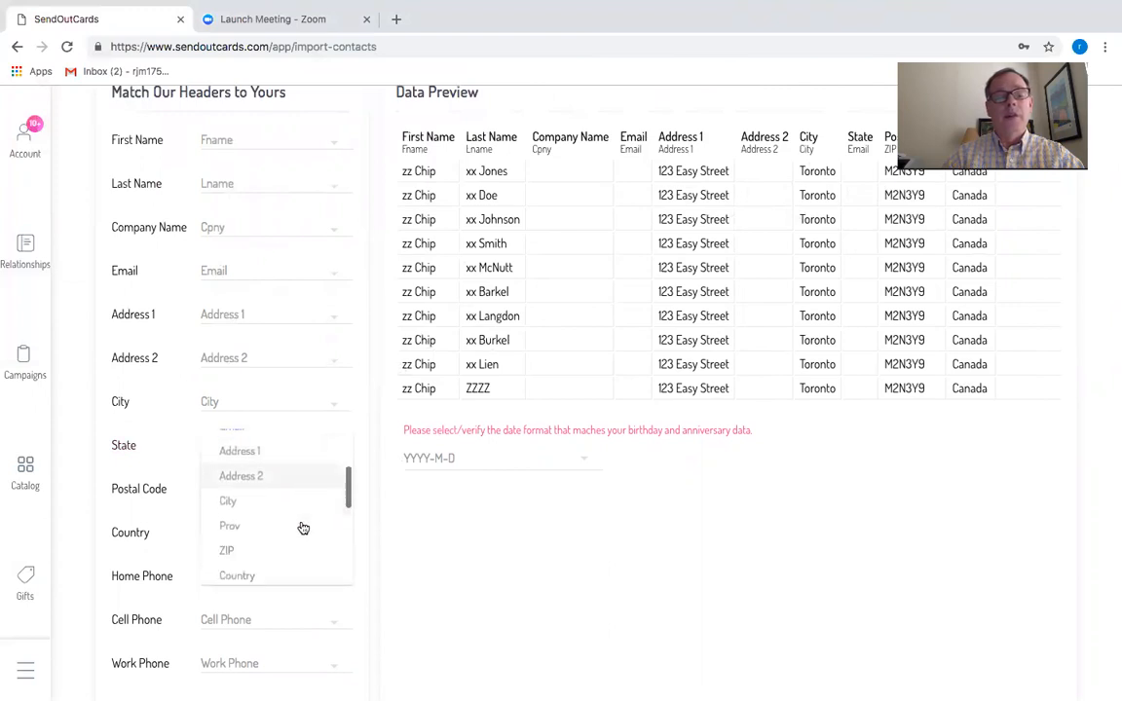
left_click(234, 522)
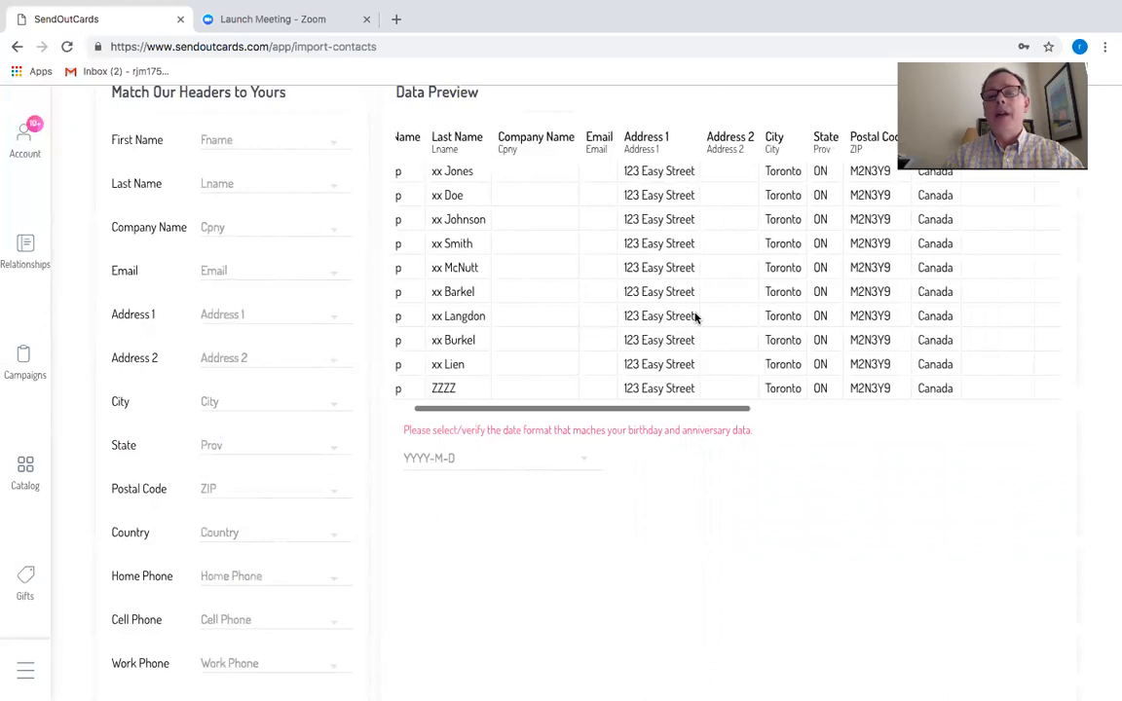
Check the birthday column in the data preview and select YYYY-M-D as the matching date format
scroll(695, 317, "right", 5)
scroll(694, 318, "right", 3)
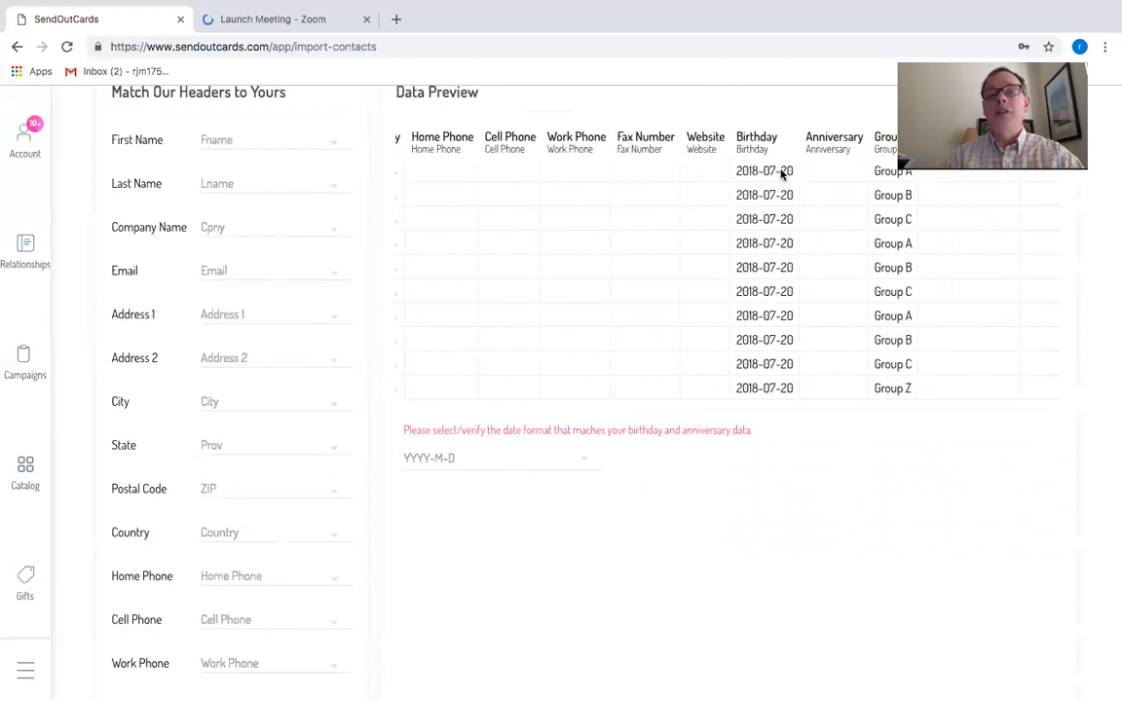
left_click(583, 461)
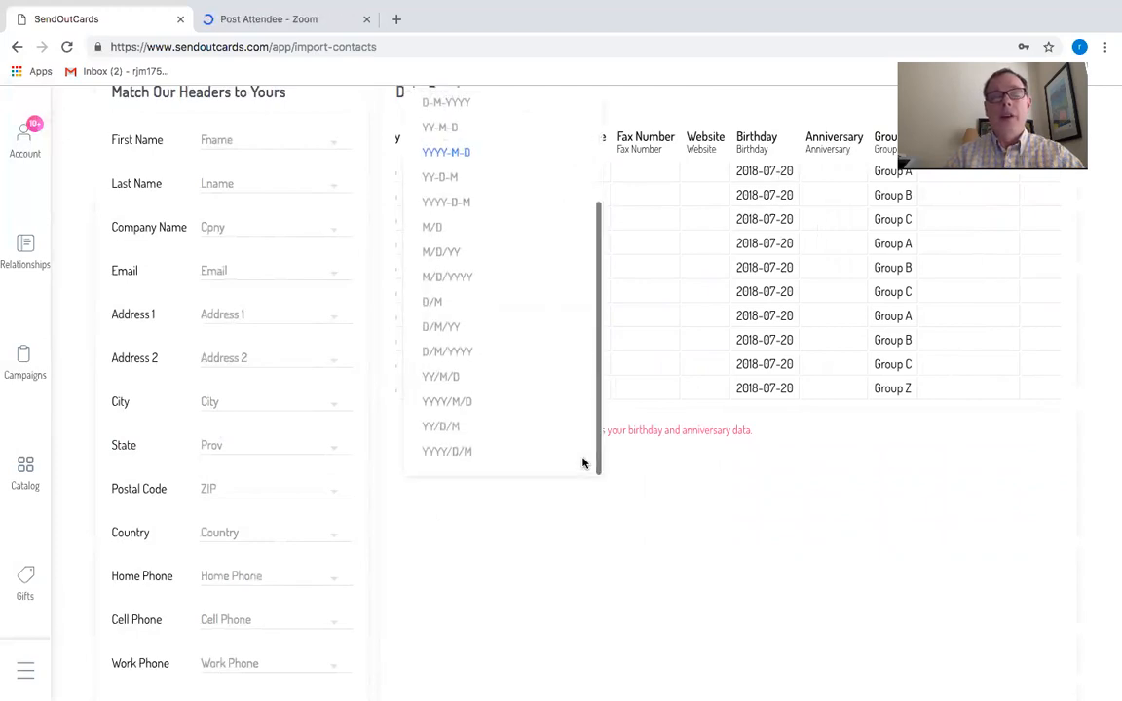
left_click(470, 154)
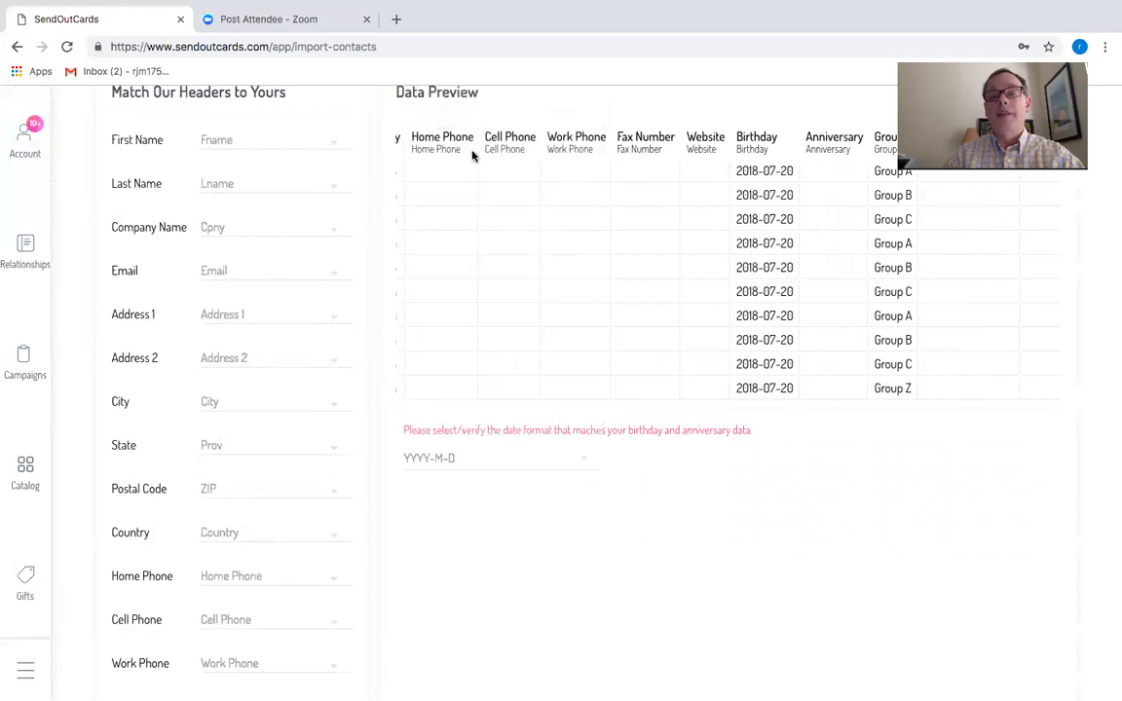
Accept the header mapping, review the valid records and import all the selected contacts
scroll(722, 376, "down", 8)
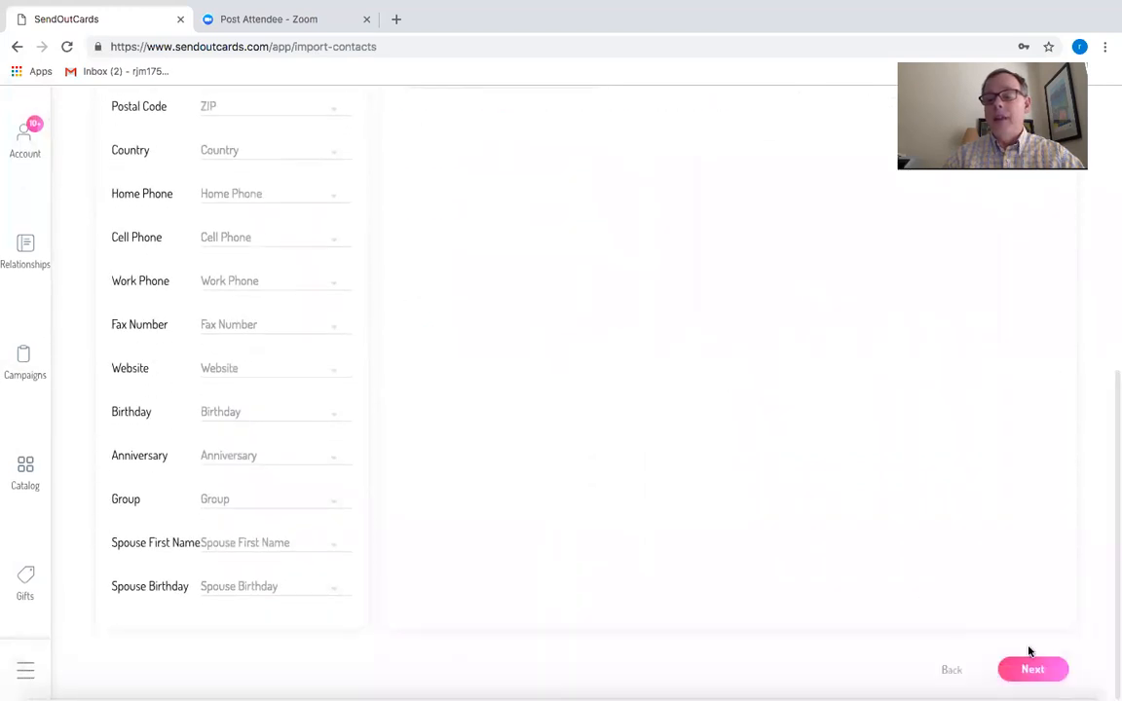
left_click(1032, 670)
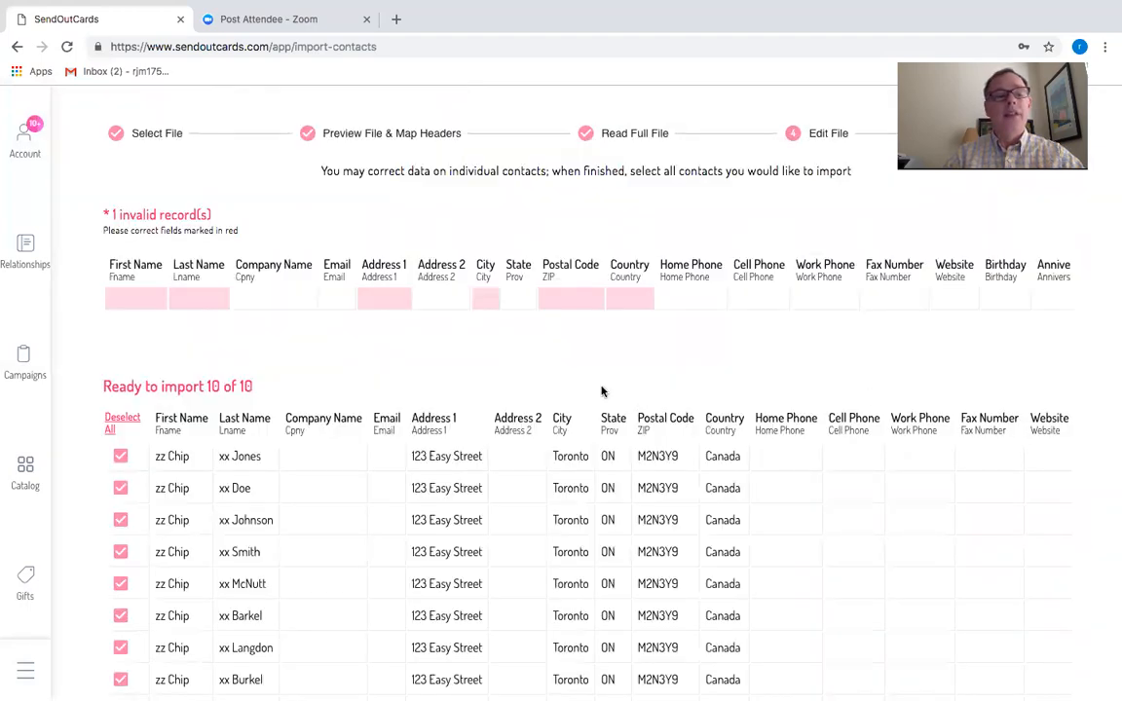
scroll(602, 390, "down", 3)
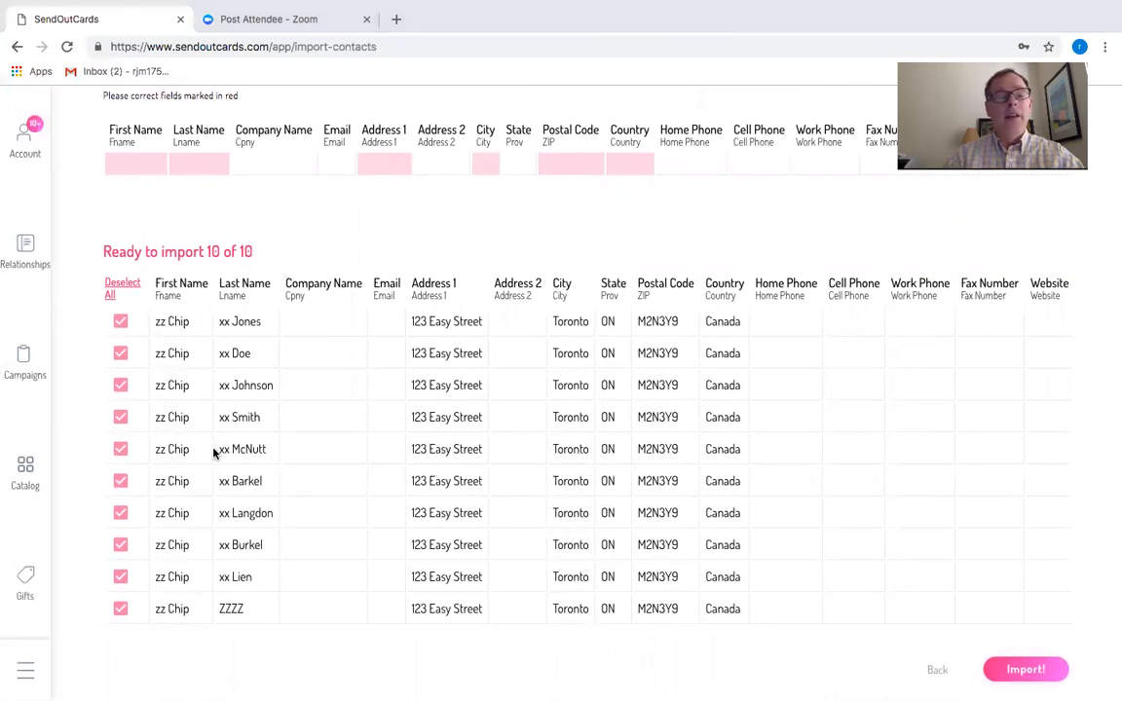
left_click(1013, 670)
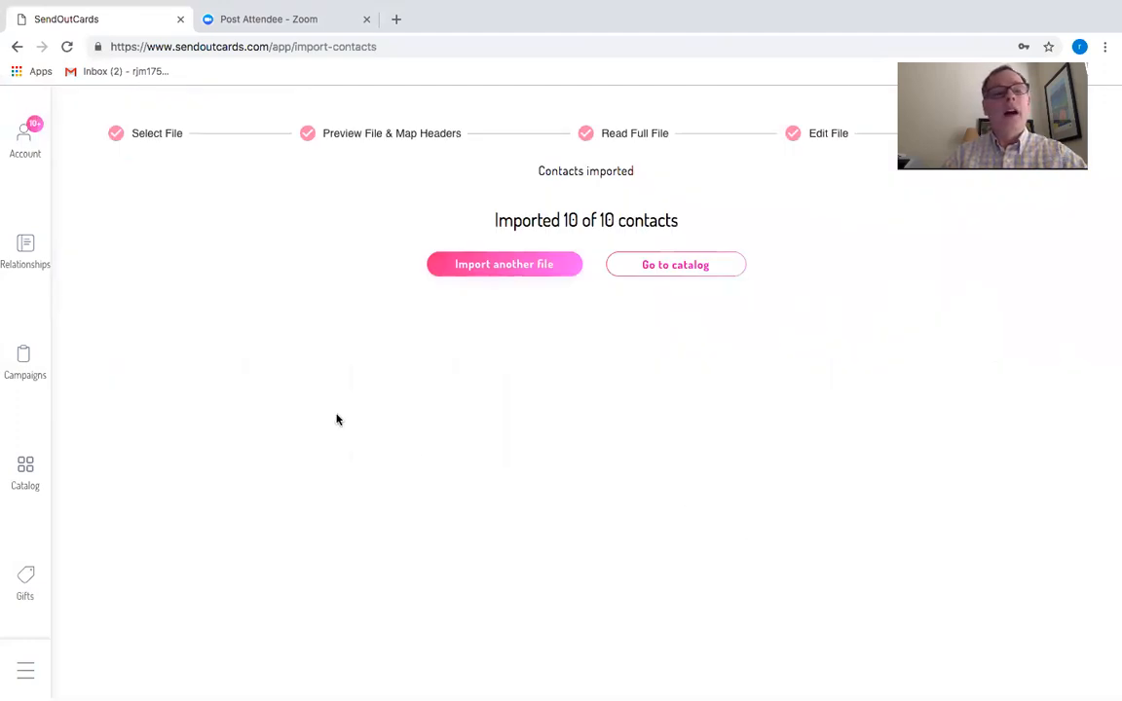
Search the relationship manager's contacts for "xx" and look through the imported entries
left_click(27, 257)
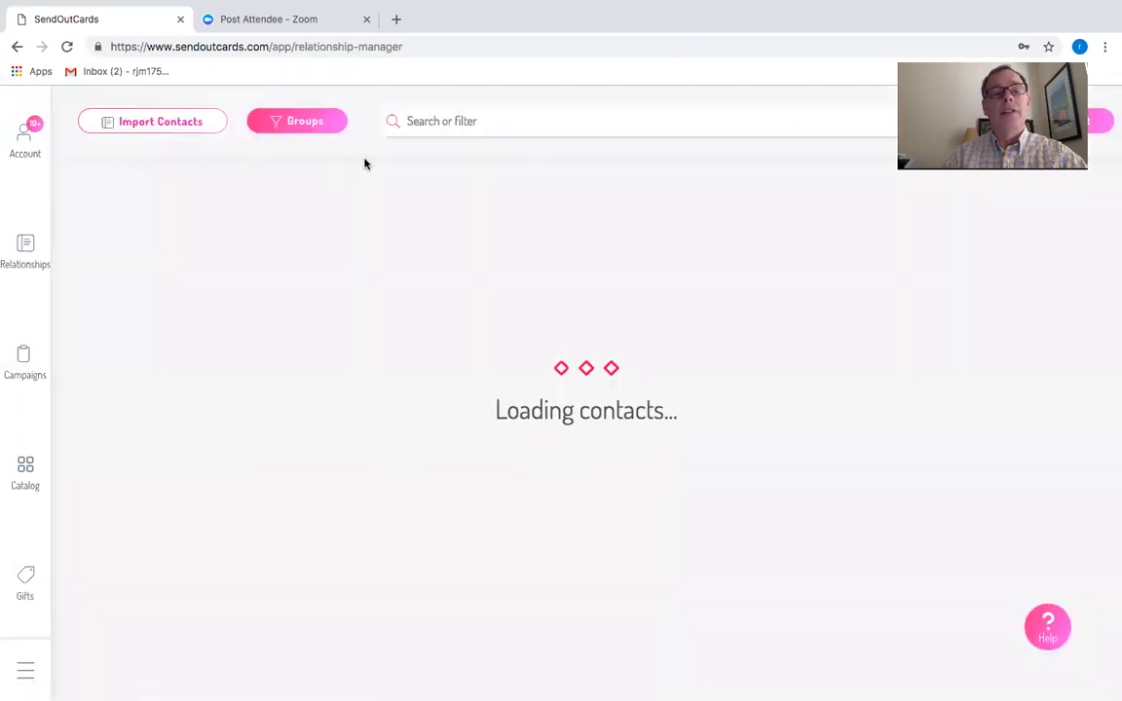
left_click(409, 120)
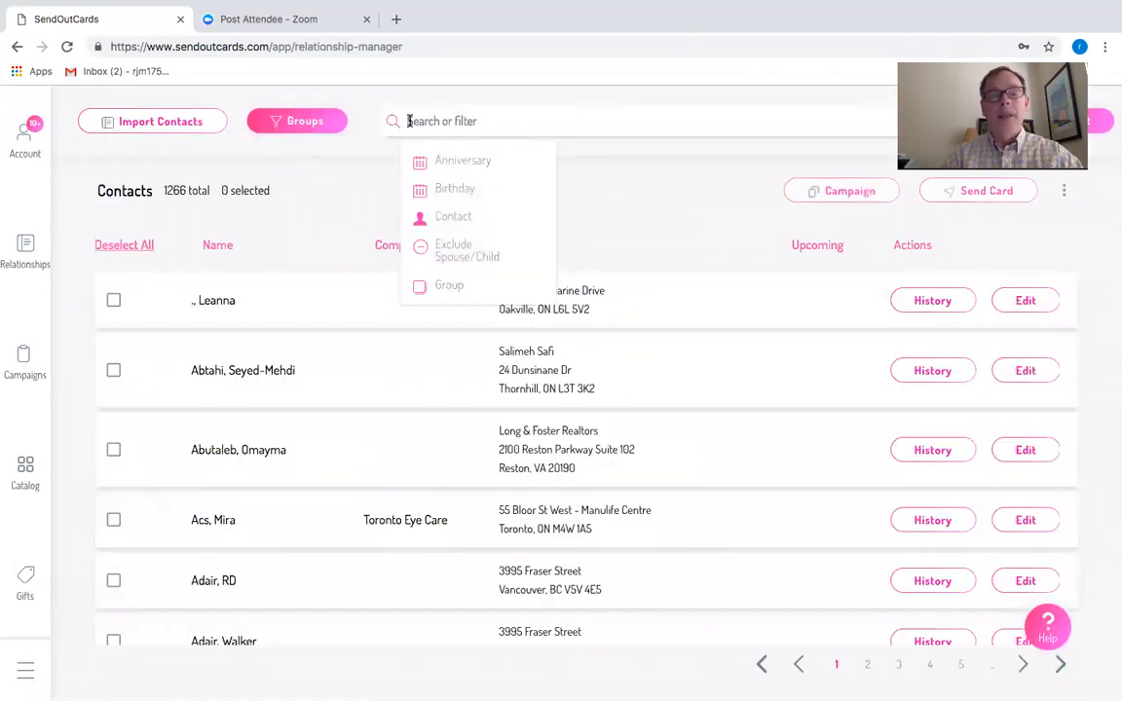
type("xx")
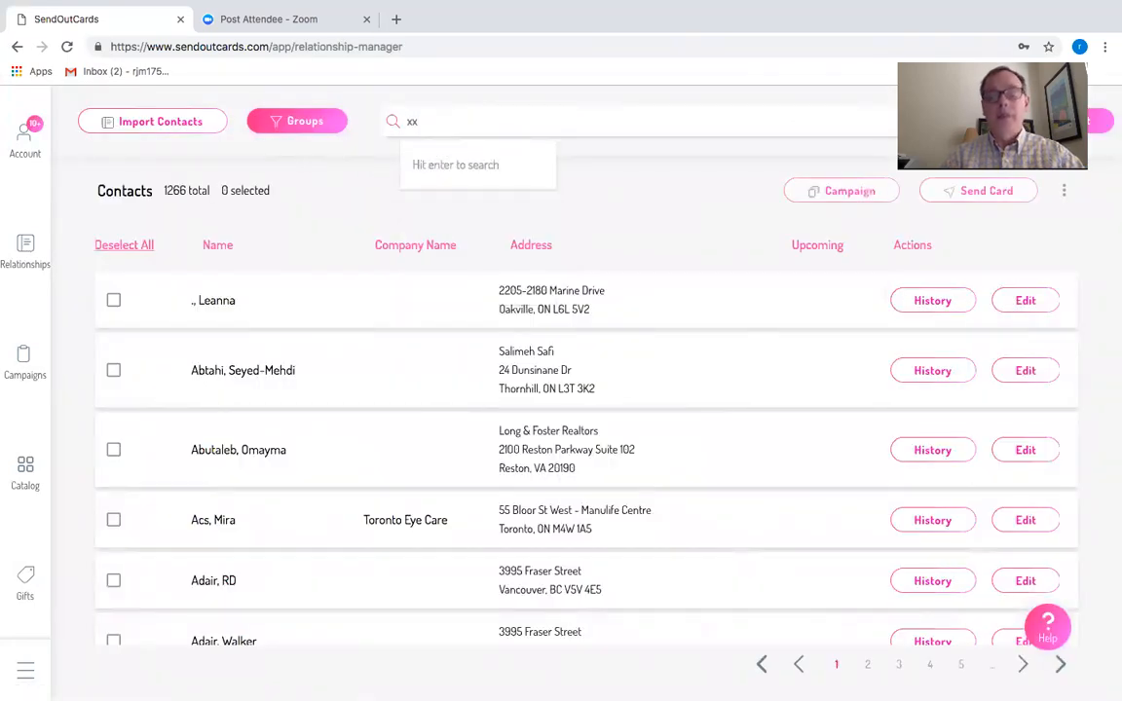
key("Return")
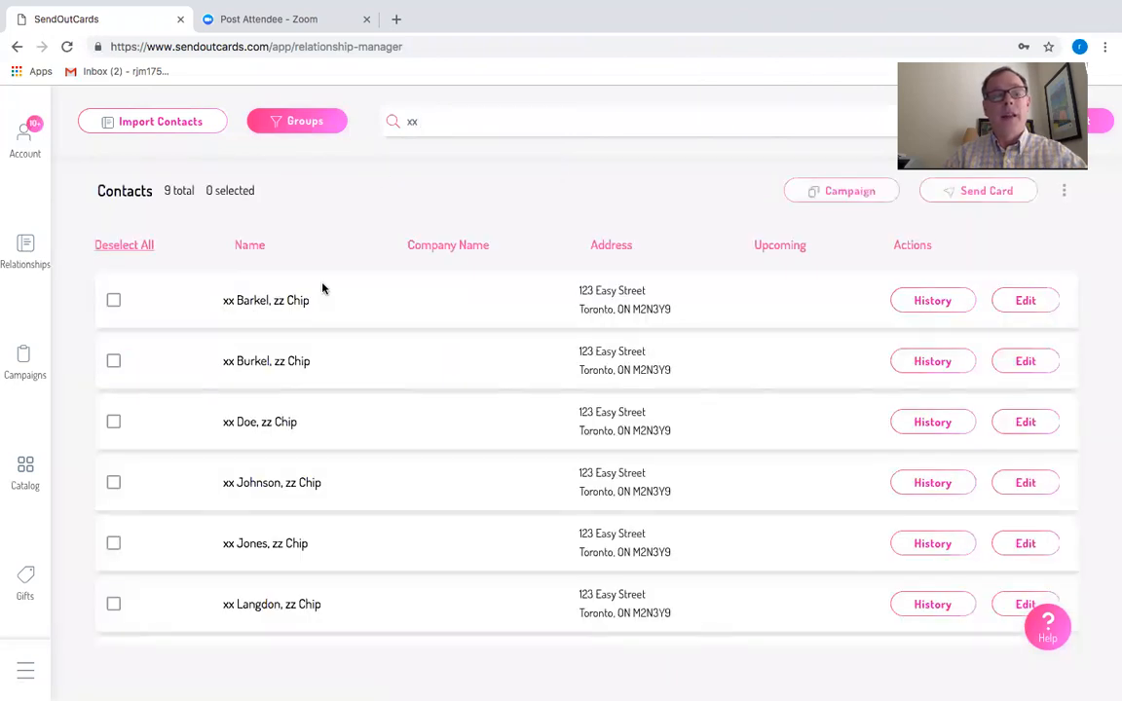
scroll(263, 331, "down", 2)
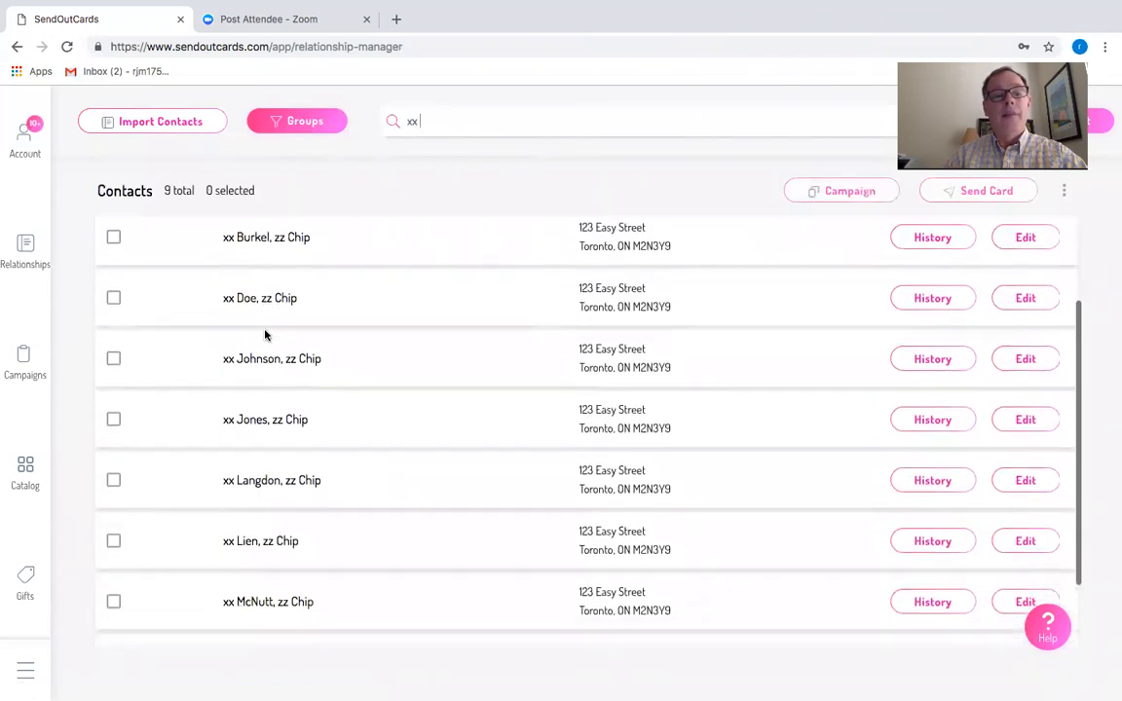
scroll(263, 334, "down", 1)
scroll(268, 333, "up", 4)
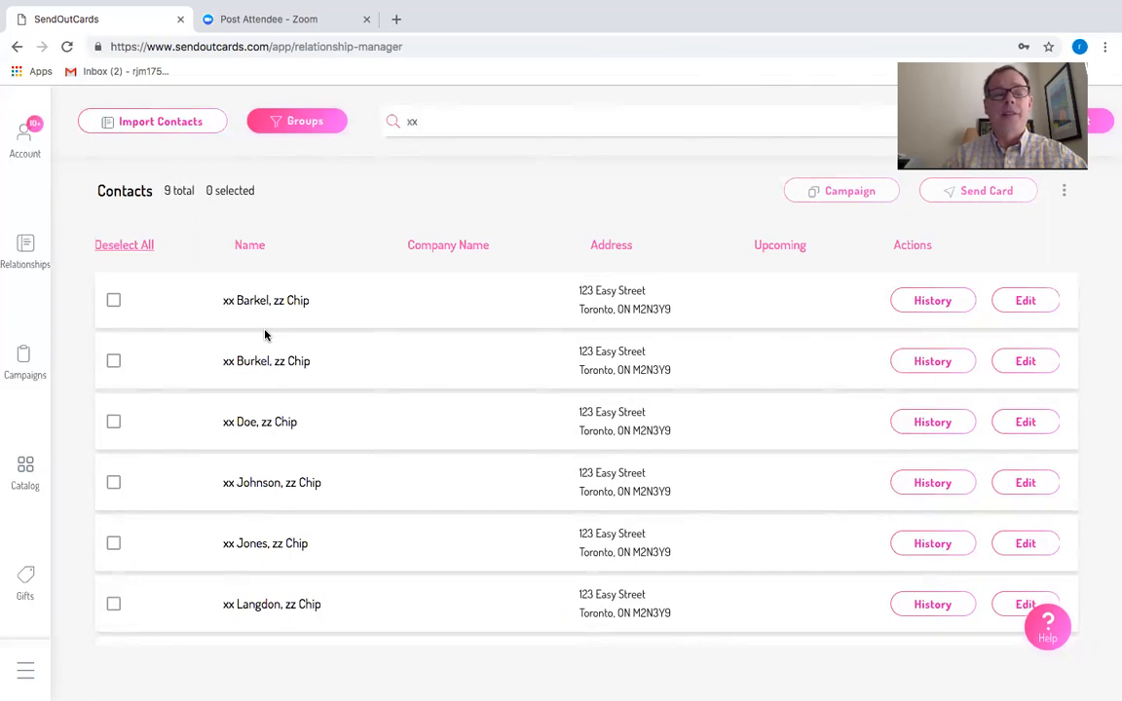
scroll(264, 334, "down", 3)
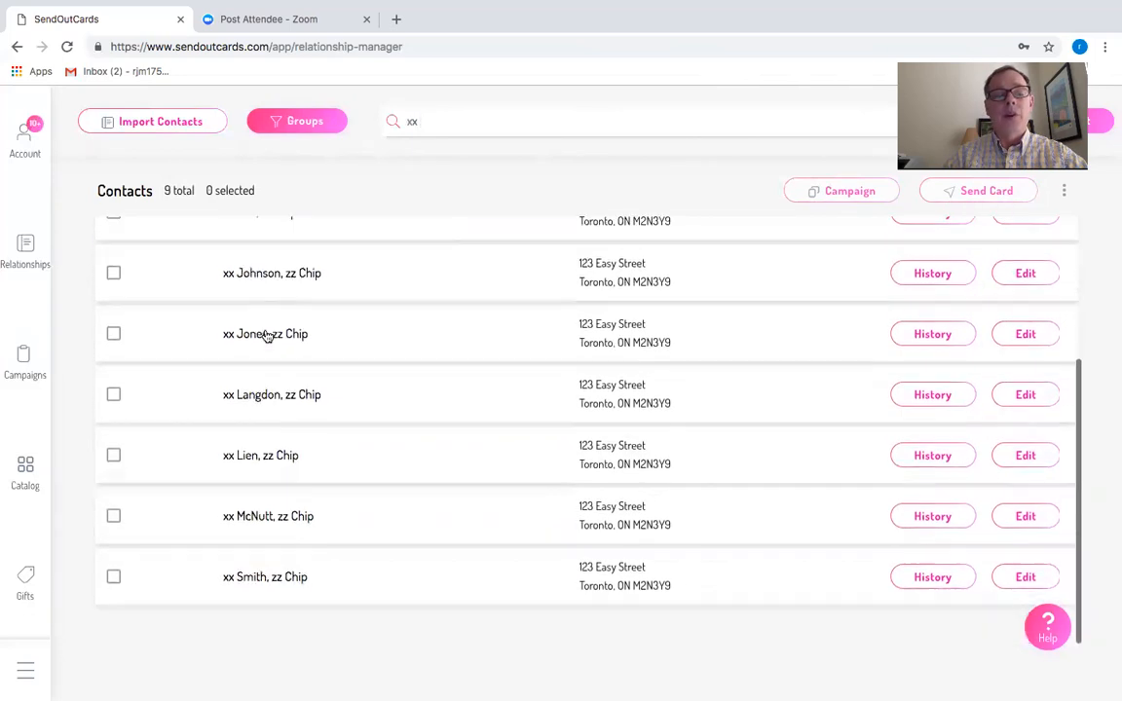
scroll(264, 334, "up", 2)
scroll(264, 334, "up", 1)
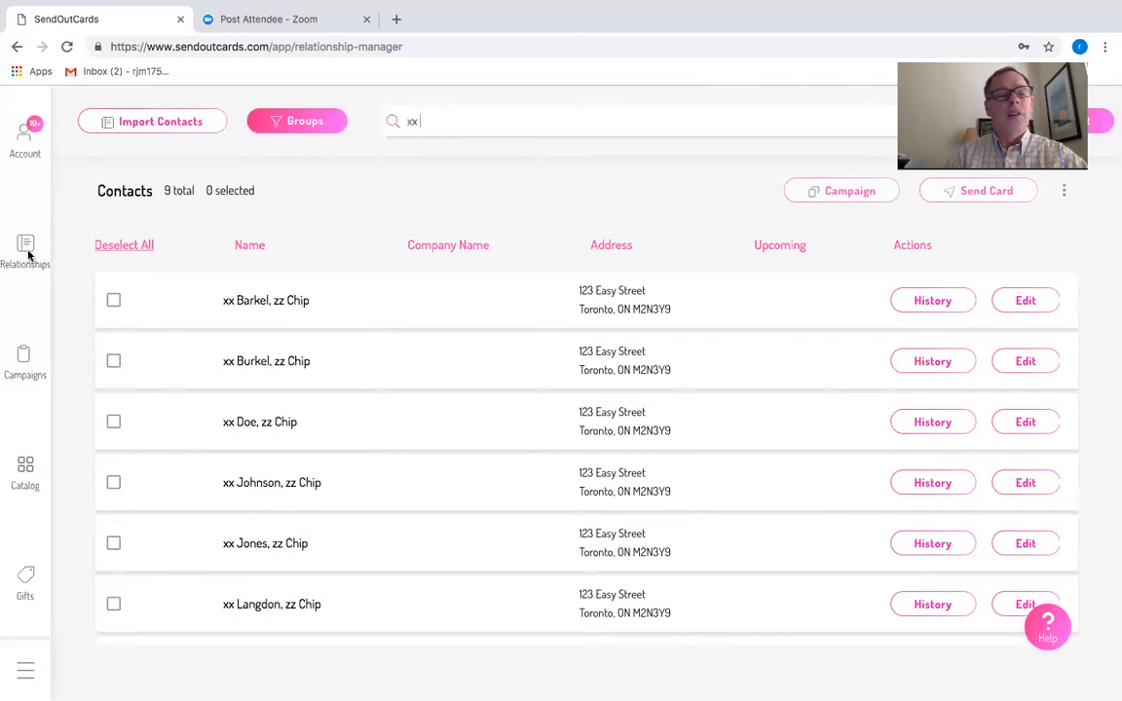
Switch the relationship manager to groups and search for "Group"
left_click(285, 122)
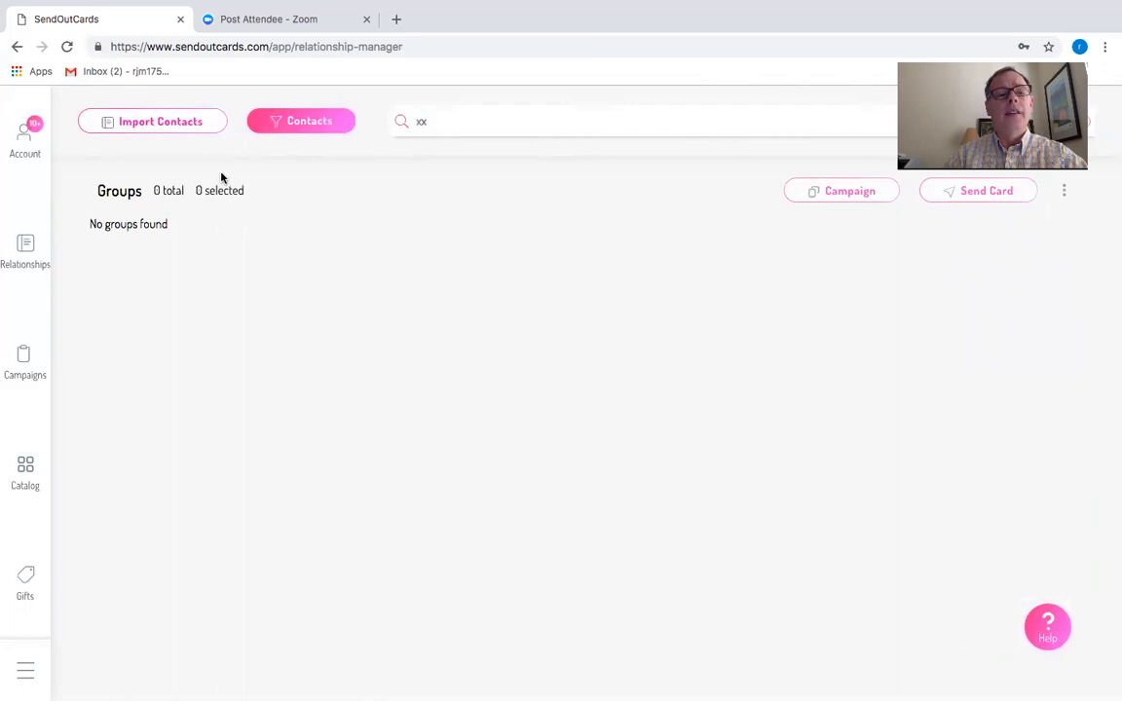
left_click_drag(429, 121, 402, 126)
type("Group")
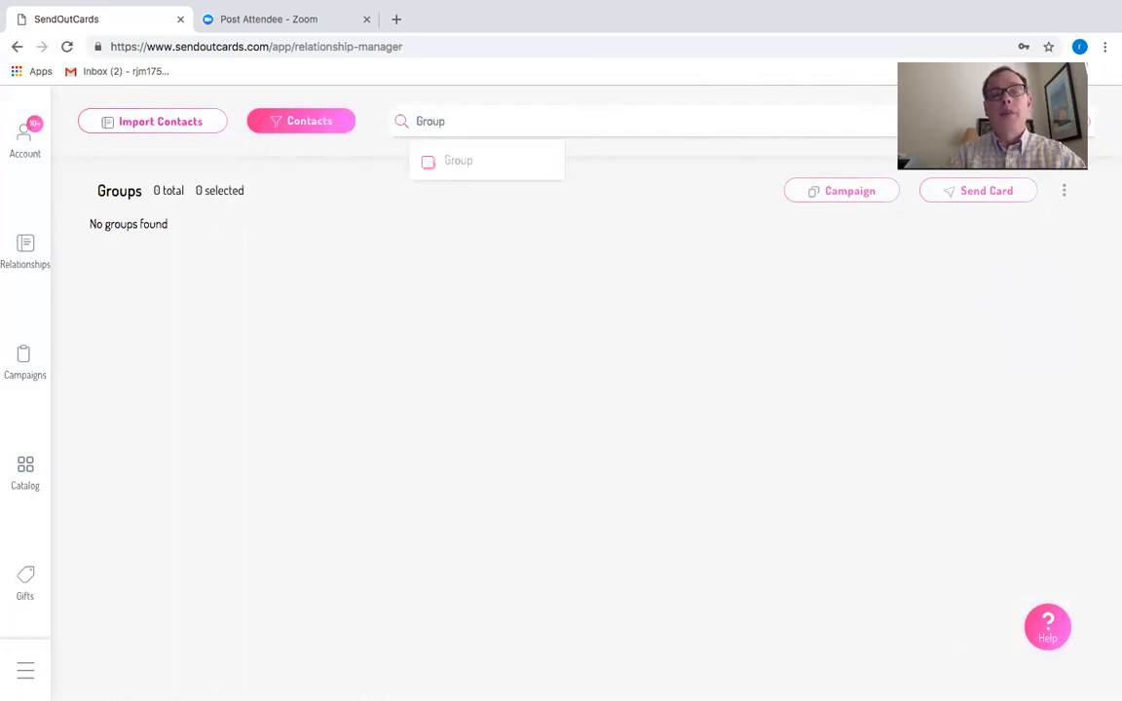
key("Return")
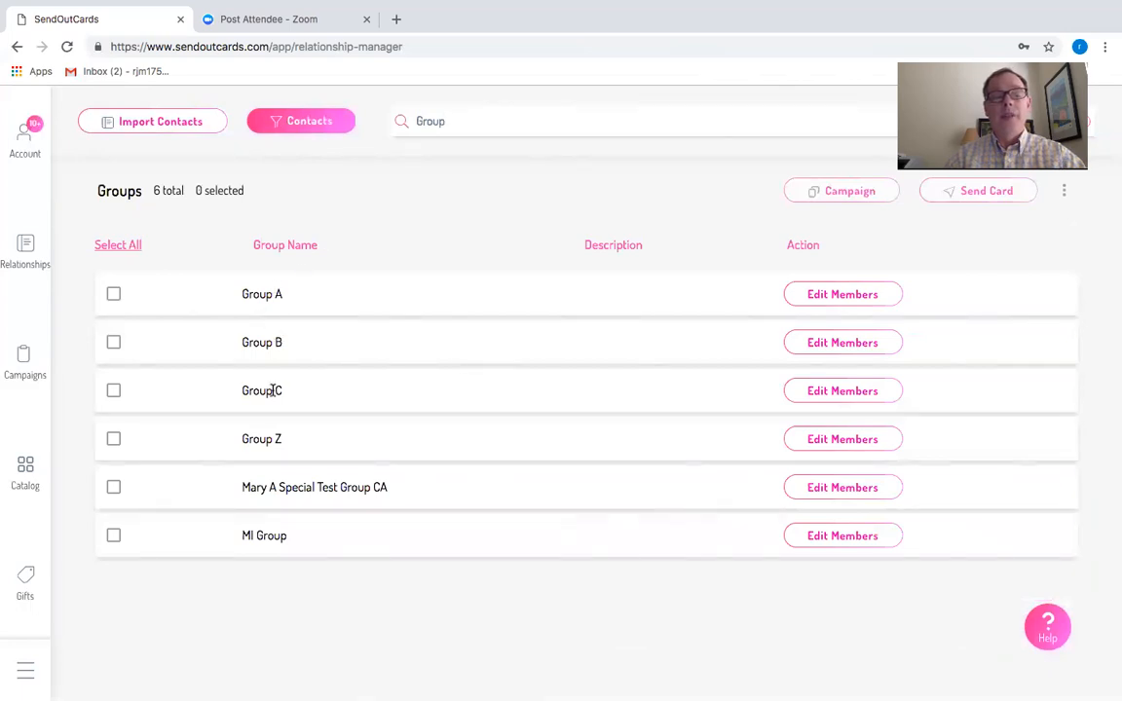
Review the member lists of Group A, Group B, Group C and Group Z, closing each one after viewing
left_click(838, 296)
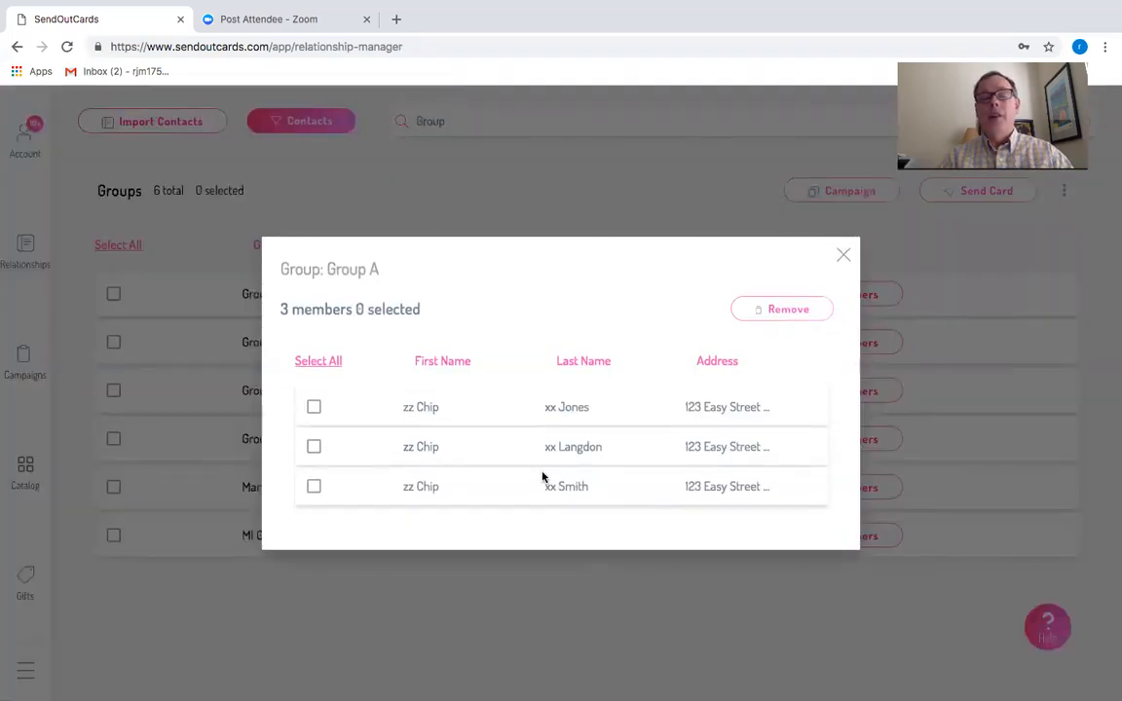
left_click(842, 254)
left_click(840, 344)
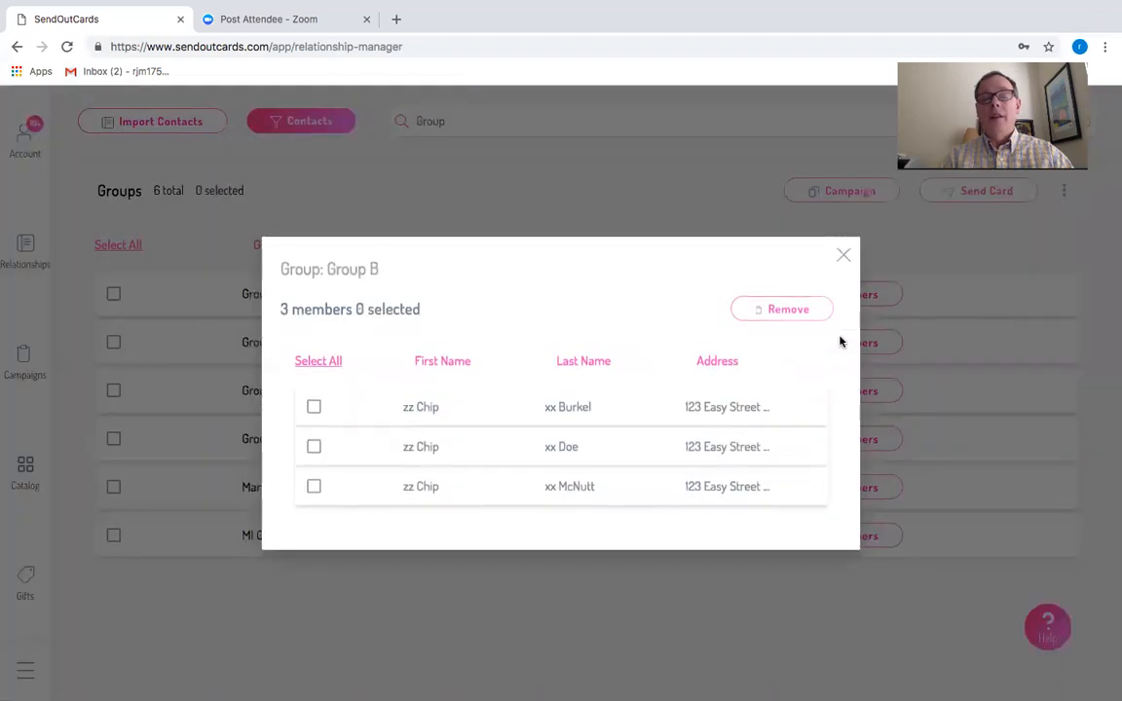
left_click(843, 254)
left_click(866, 391)
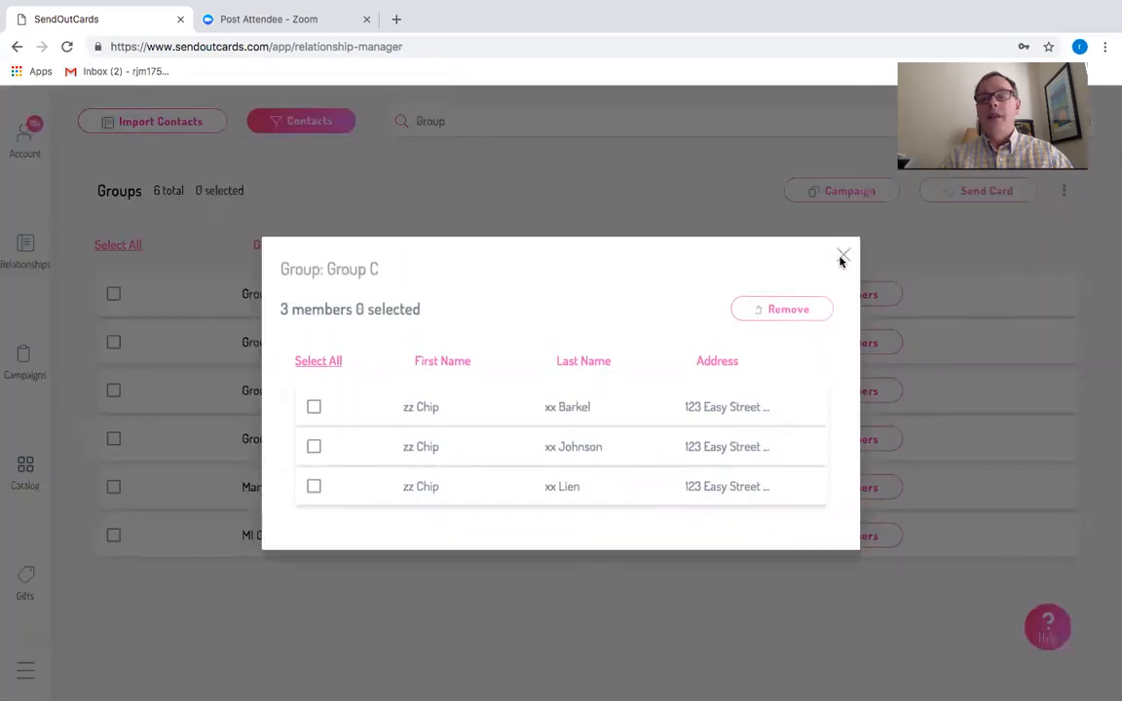
left_click(843, 254)
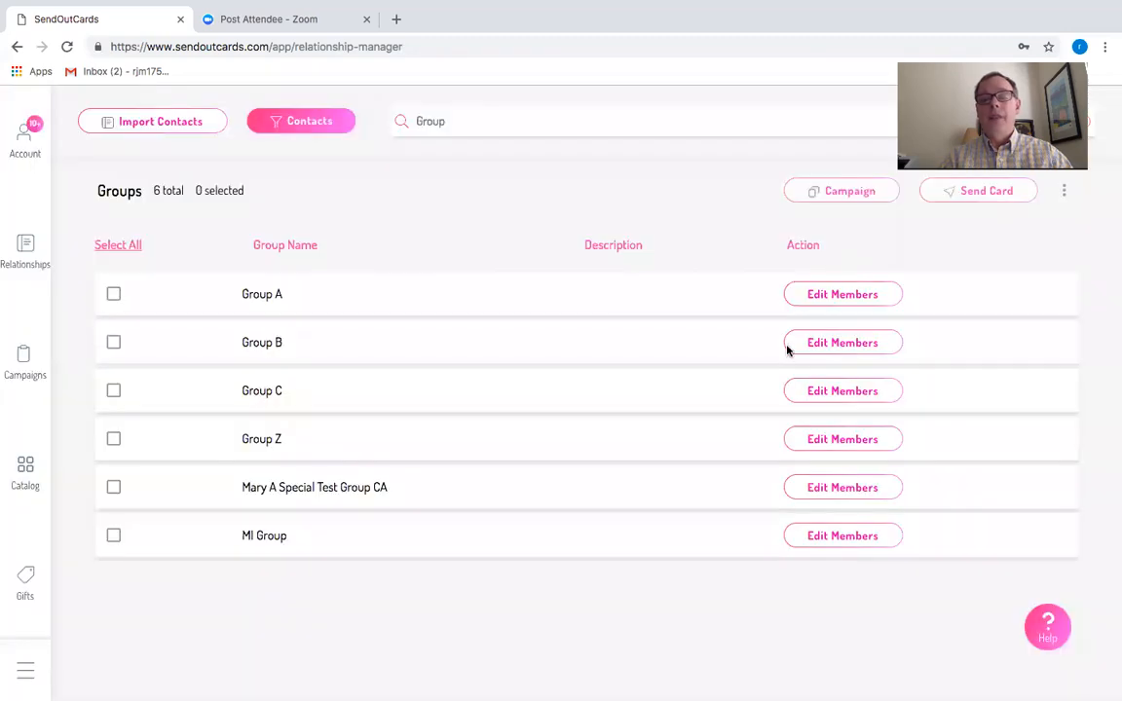
left_click(833, 440)
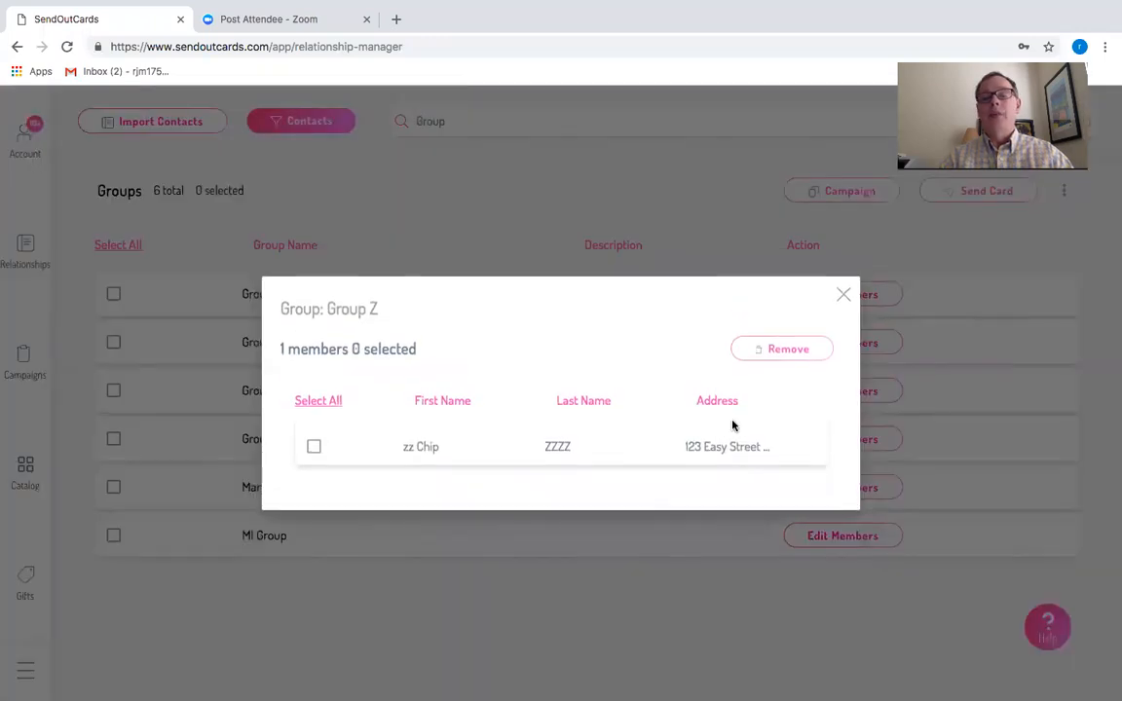
left_click(843, 294)
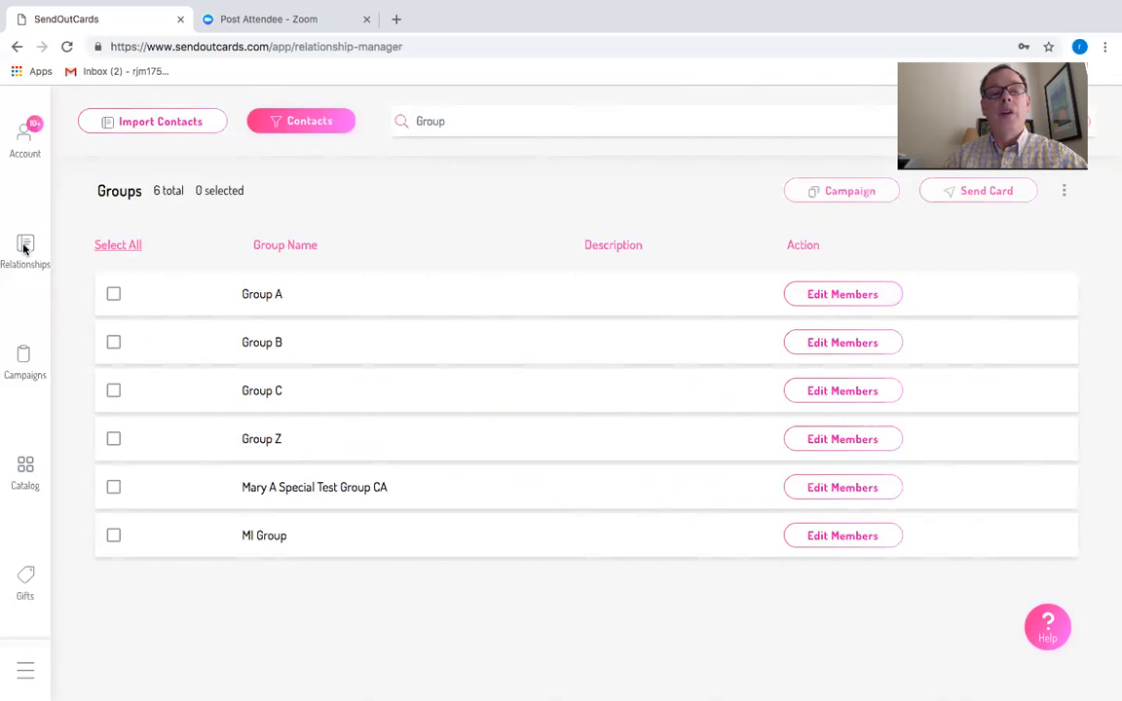
Open the account page and go from there to the SendOutCards home page
left_click(28, 113)
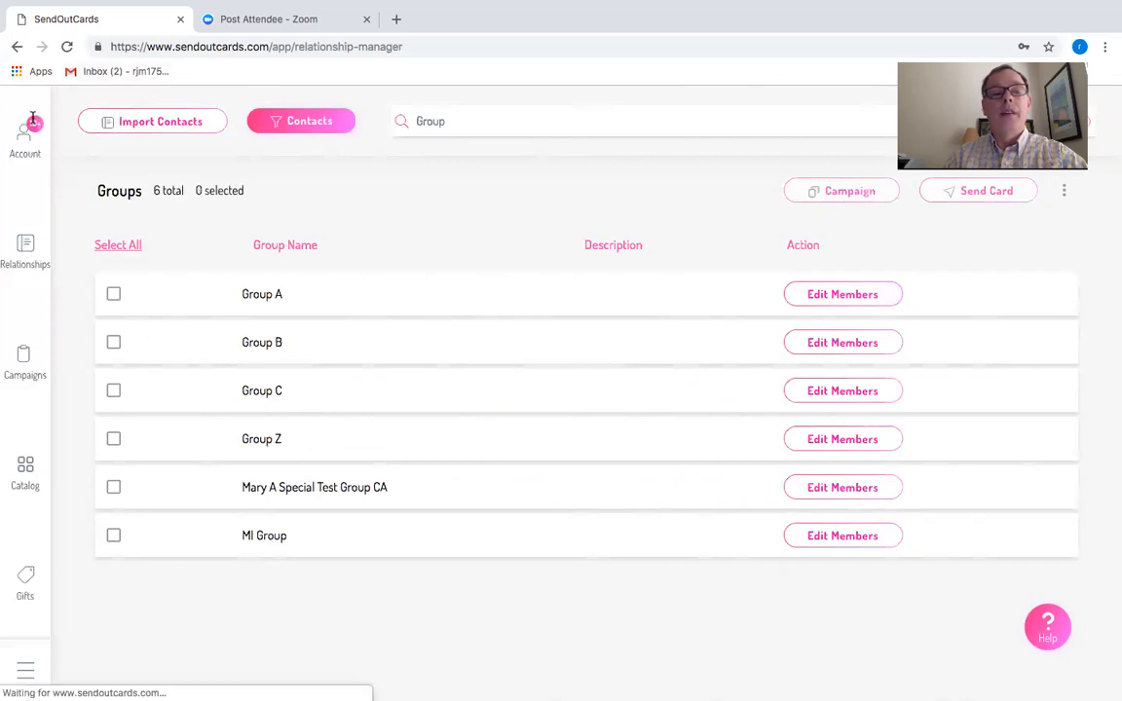
left_click(76, 119)
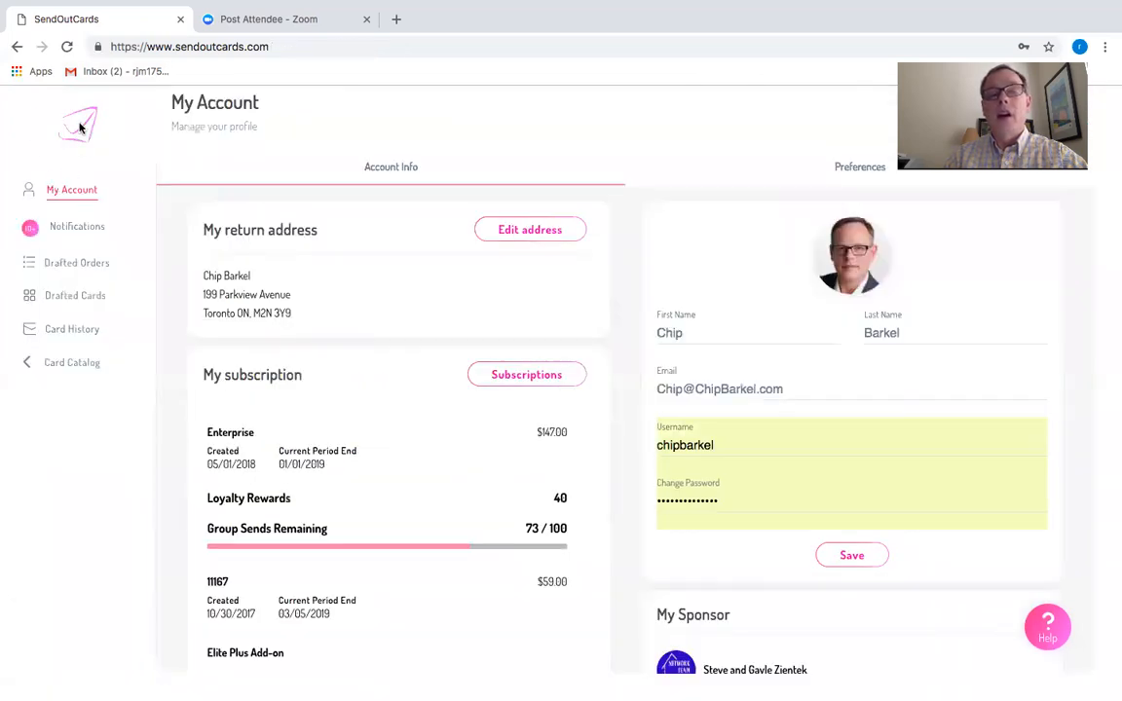